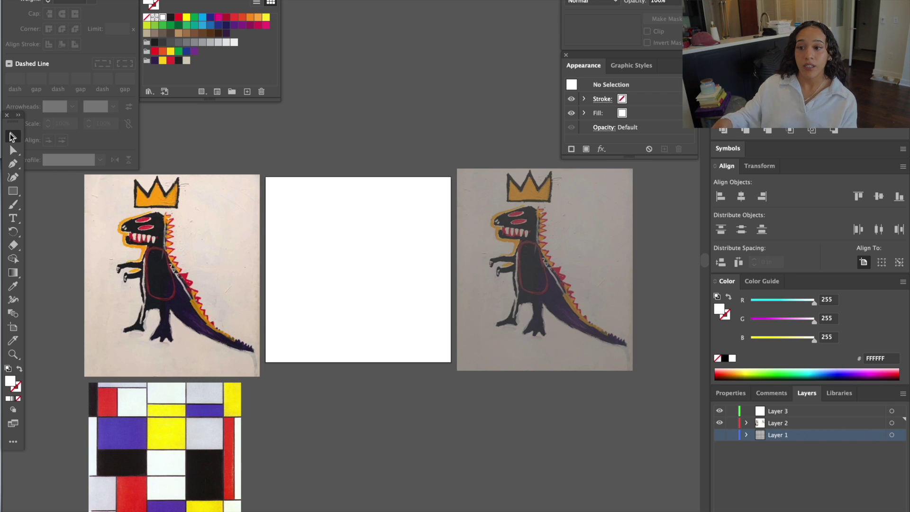
Step: Draw a small square inside the blank white artboard with the Rectangle tool
click(13, 191)
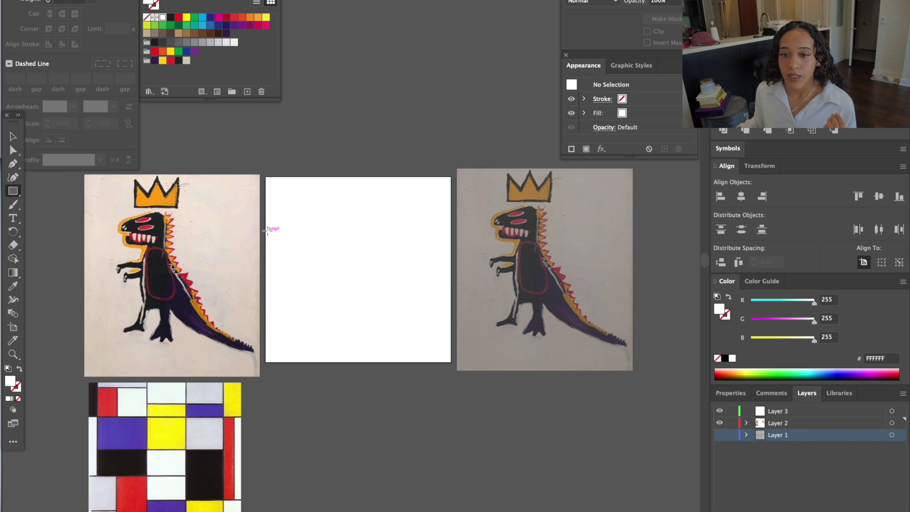
key(ctrl+equal)
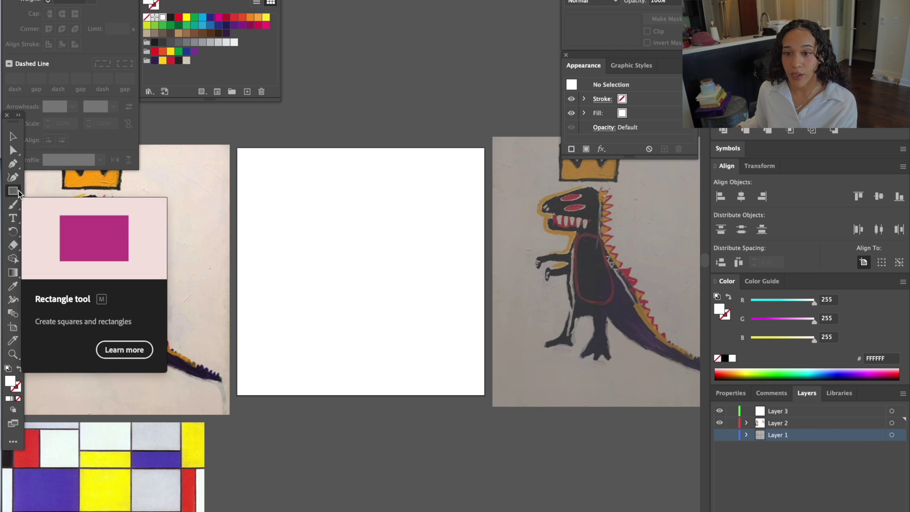
drag(259, 225, 280, 244)
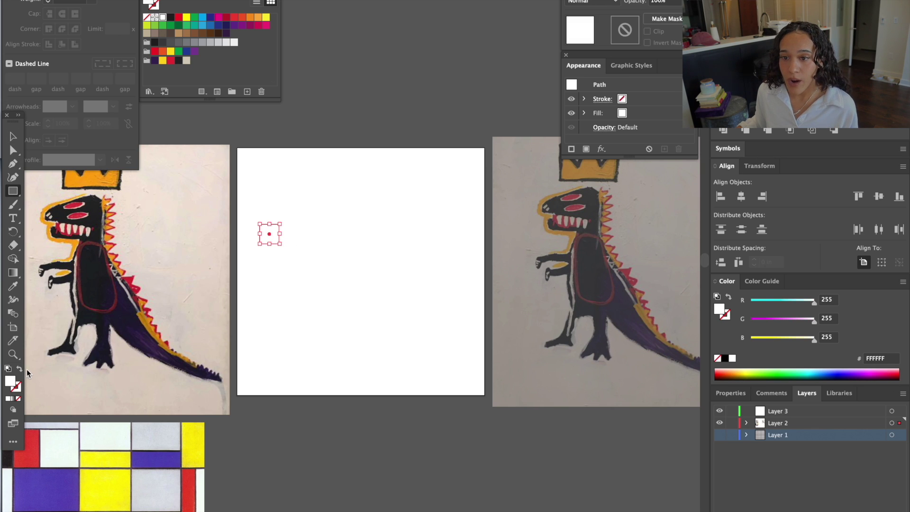
Step: Give the small square a solid black stroke
click(17, 389)
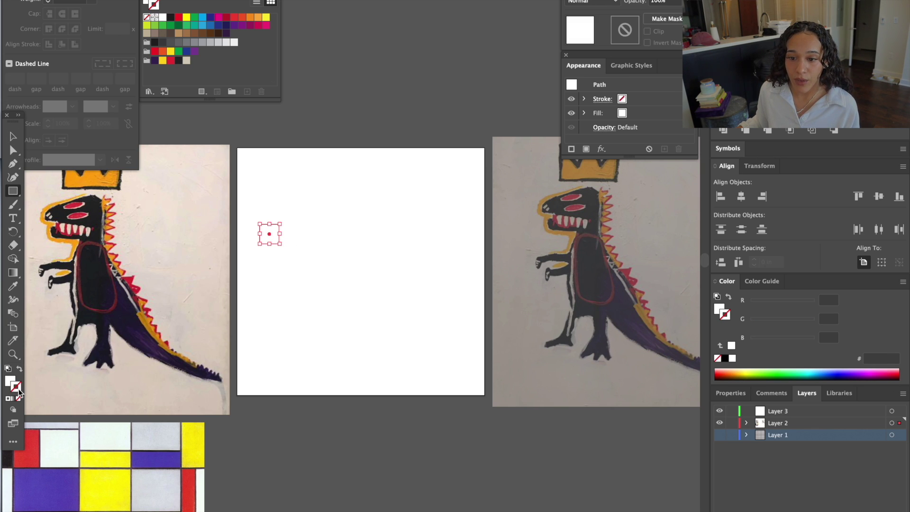
click(8, 399)
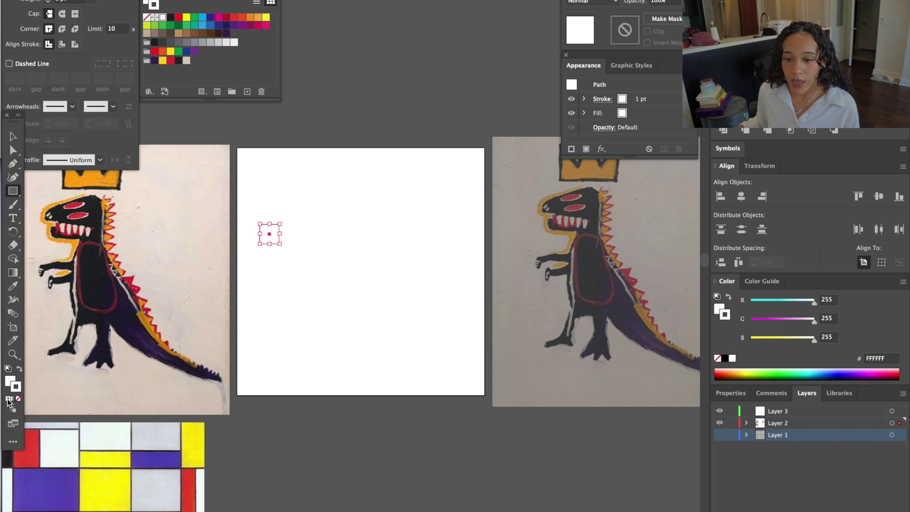
click(725, 358)
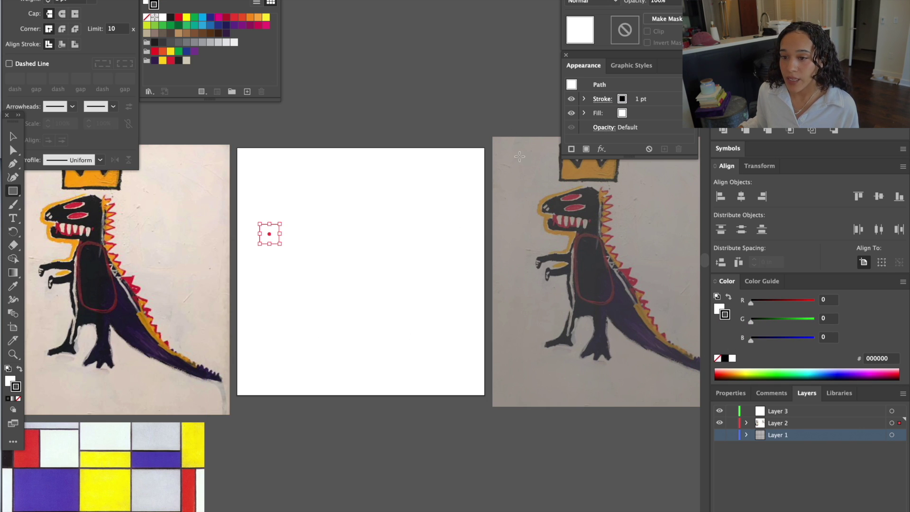
Step: Set the square's stroke weight to 0.5 pt
click(248, 0)
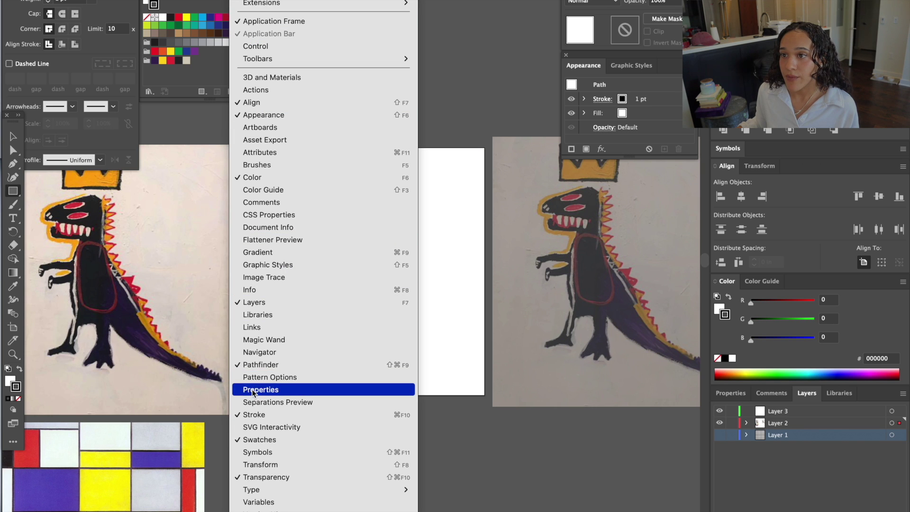
click(263, 415)
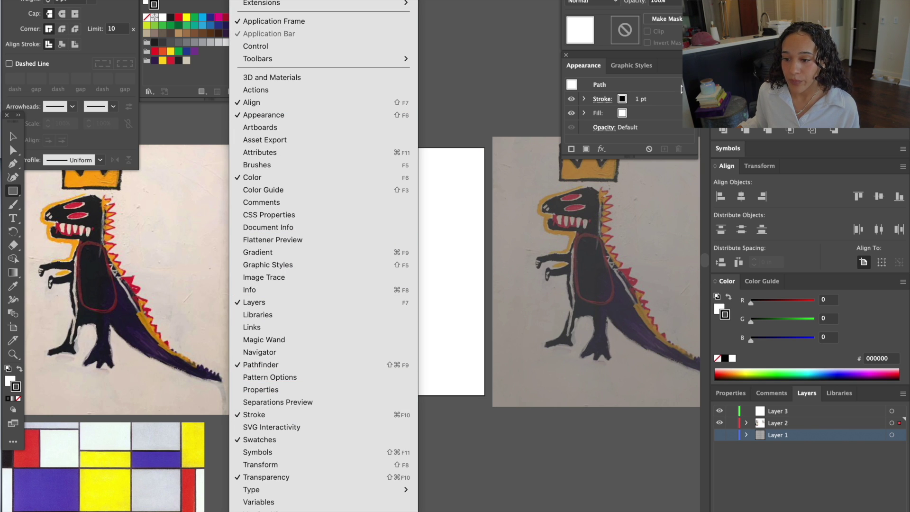
click(644, 102)
click(645, 102)
click(645, 102)
click(644, 96)
Step: Move the square toward the artboard's lower-left corner and place a copy flush against its right side
click(13, 136)
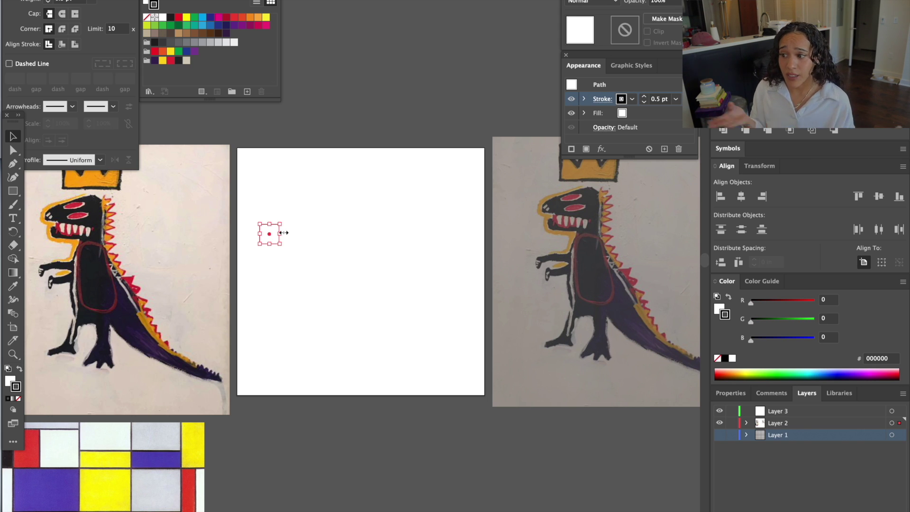
drag(274, 236, 270, 339)
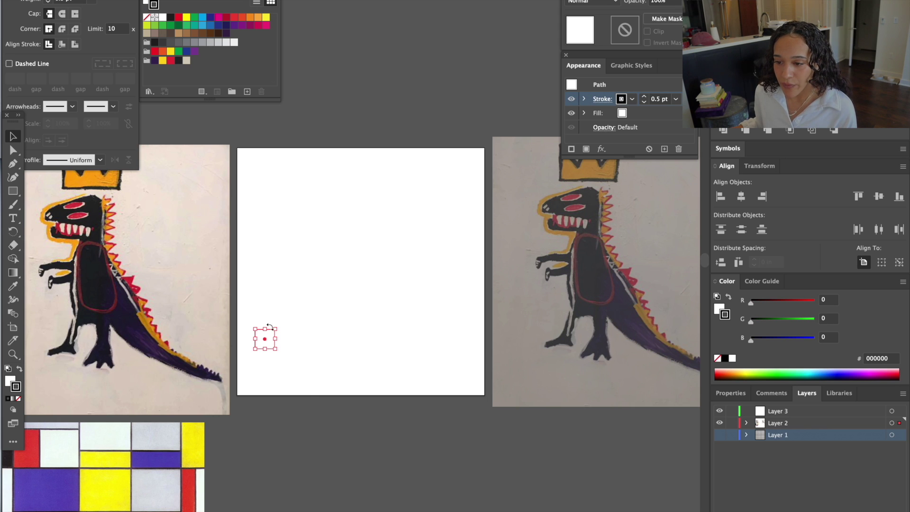
key(super+equal)
scroll(271, 327, up, 2)
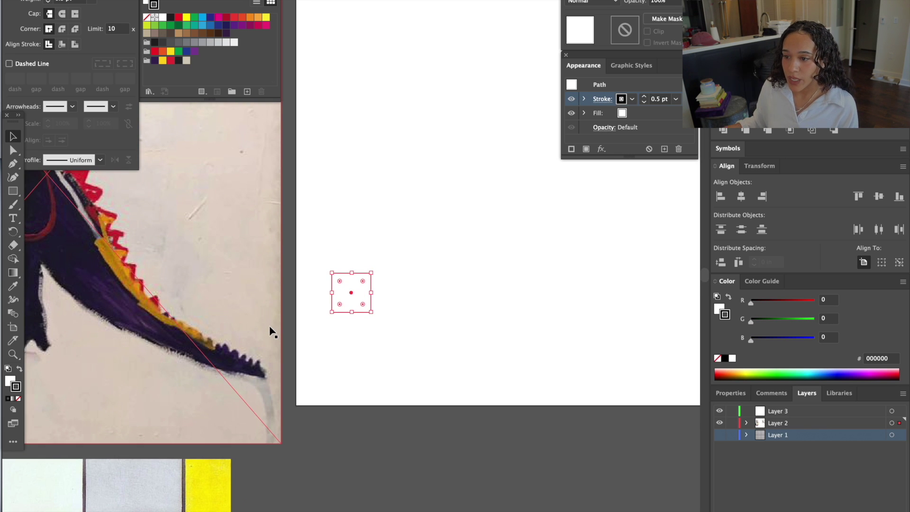
click(355, 291)
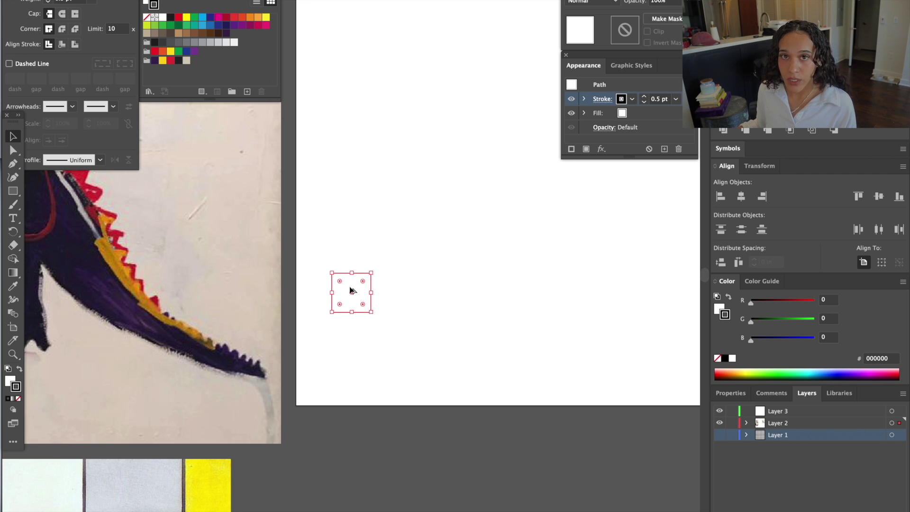
drag(351, 290, 390, 292)
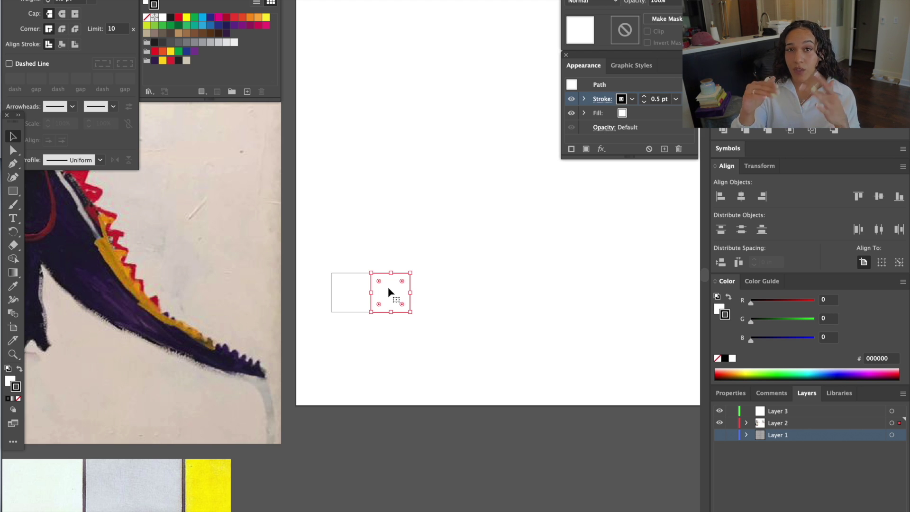
click(434, 298)
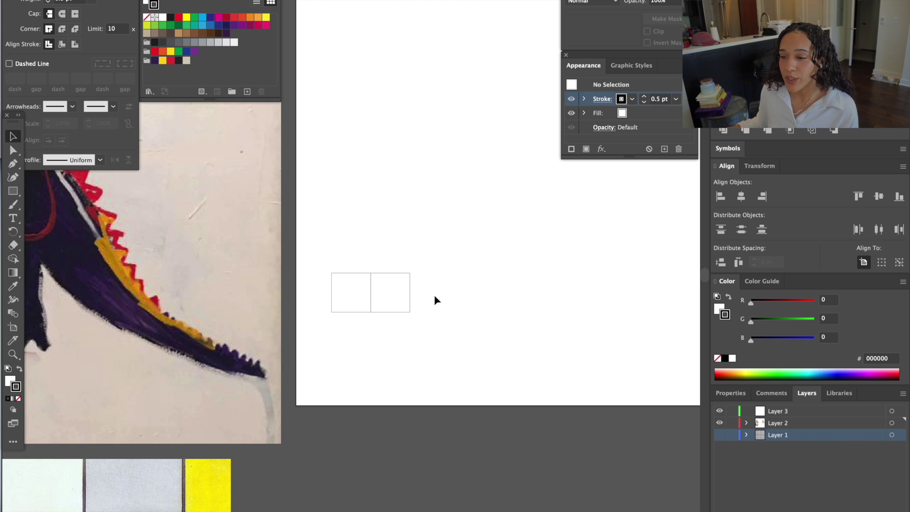
Step: Repeat the duplication from the second square until a row of twelve adjoining squares spans the artboard
click(384, 291)
key(super+d)
key(super+d)
key(super+d)
key(super+d)
key(super+d)
key(super+d)
key(super+d)
scroll(383, 291, left, 4)
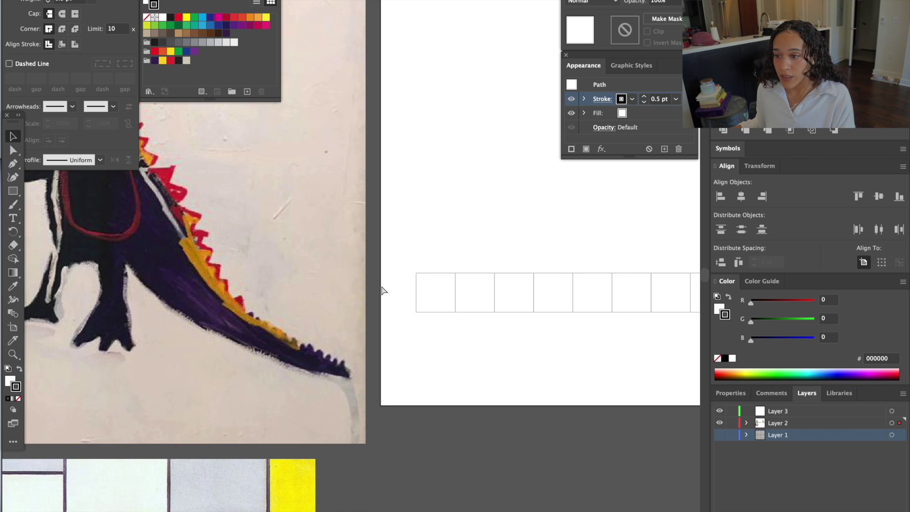
key(super+minus)
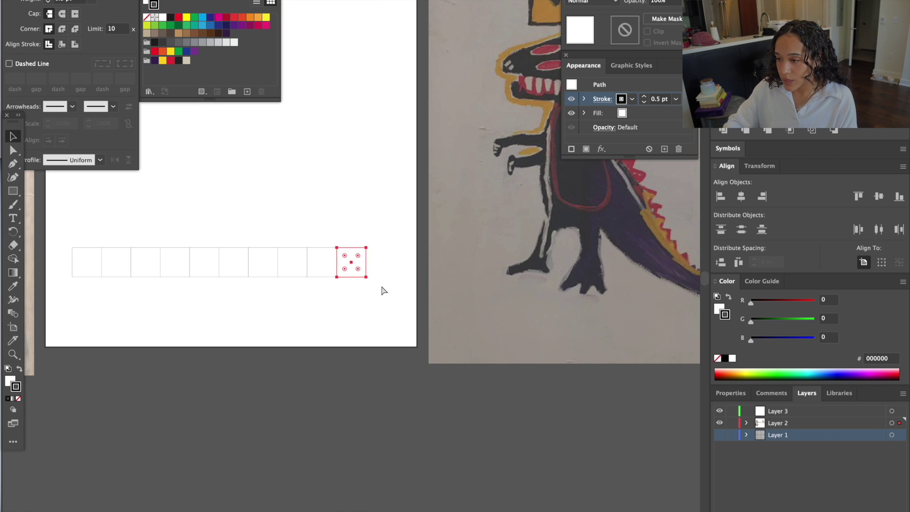
key(super+d)
key(super+d)
scroll(384, 290, left, 1)
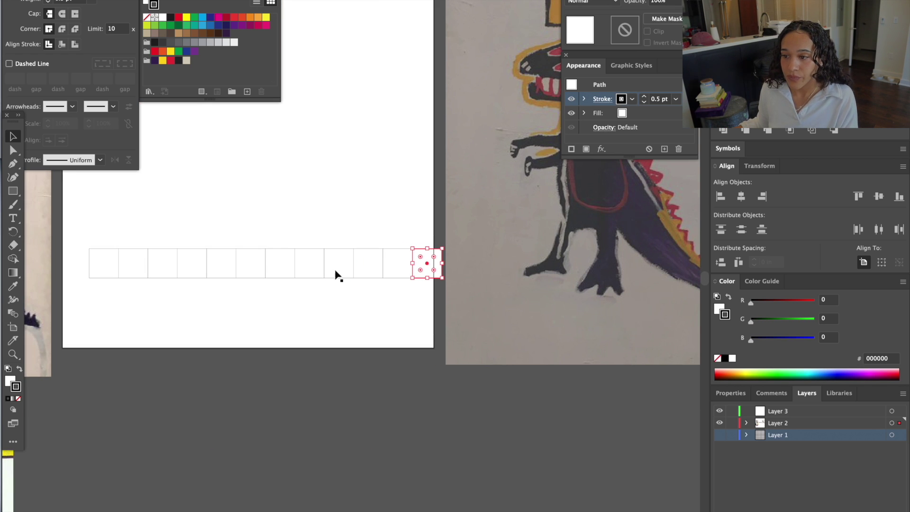
Step: Move the whole row to the artboard's bottom edge and scale it to fit the artboard's full width
drag(105, 225, 433, 327)
drag(420, 262, 434, 315)
click(330, 296)
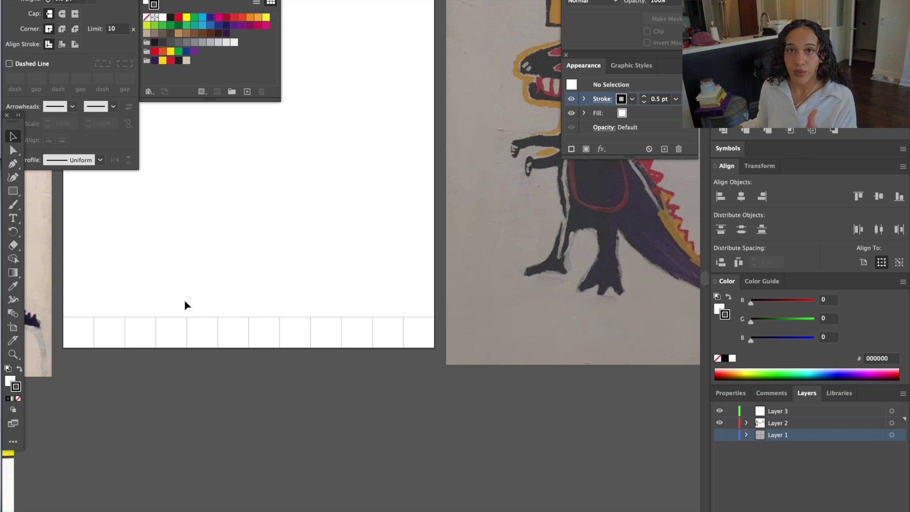
Step: Select all squares in the bottom row and place a copy of the row directly above it
scroll(184, 299, left, 2)
drag(103, 290, 445, 419)
key(a)
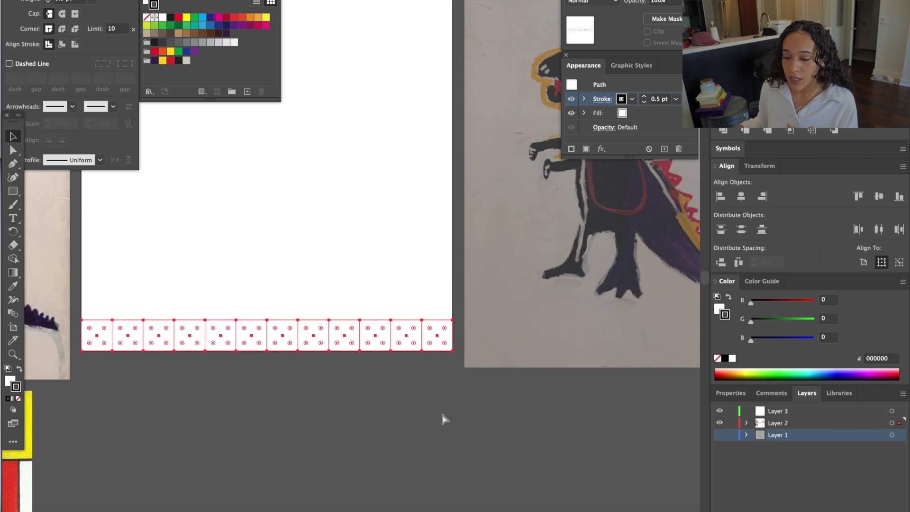
key(v)
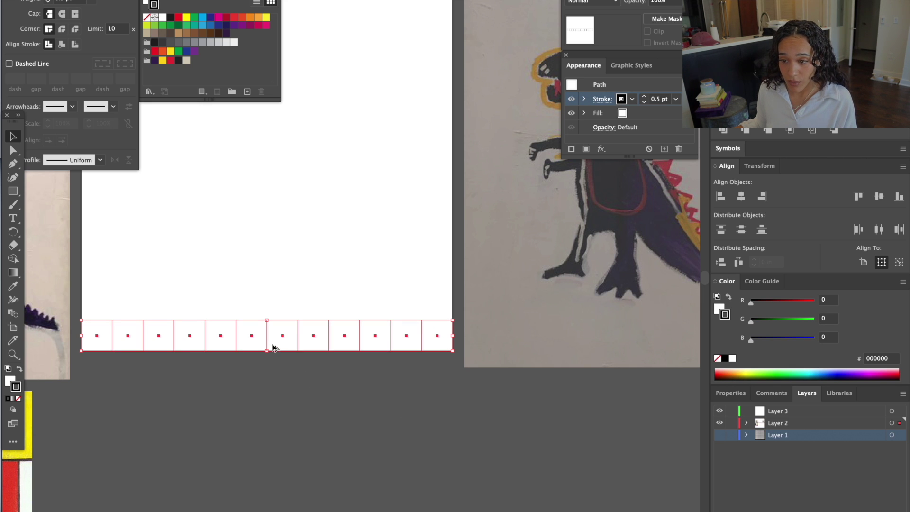
drag(273, 345, 274, 316)
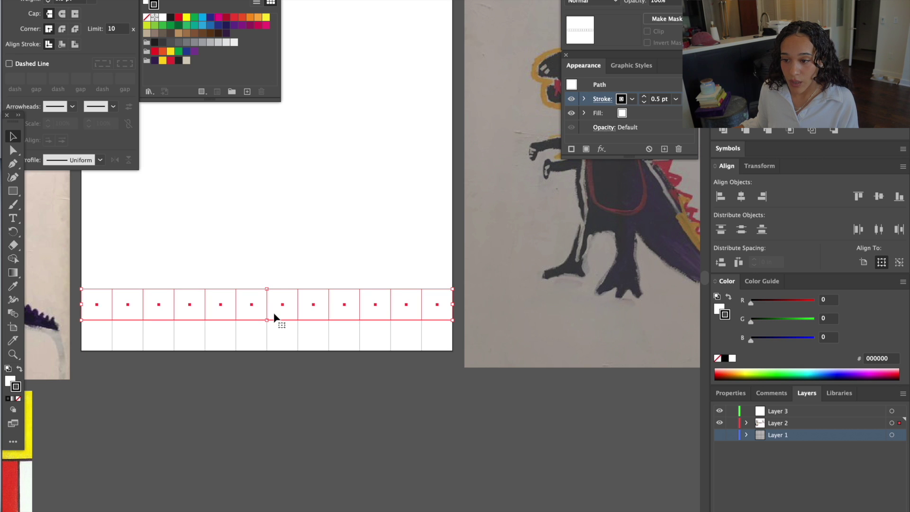
Step: Repeat the row duplication upward until twelve rows of squares fill the artboard
key(super+d)
key(super+d)
key(super+d)
key(super+d)
key(super+d)
key(super+d)
key(super+d)
key(super+d)
key(super+d)
key(super+d)
scroll(274, 319, up, 3)
scroll(274, 319, left, 3)
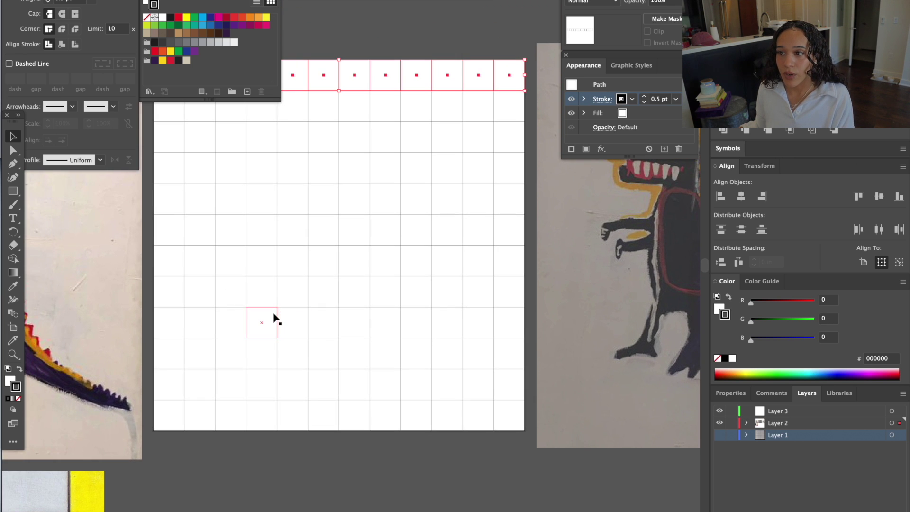
scroll(274, 318, down, 3)
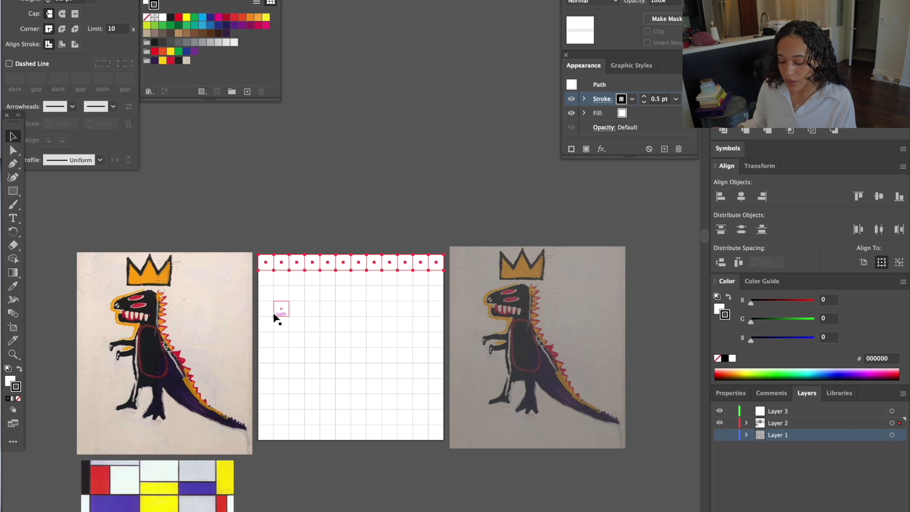
click(375, 450)
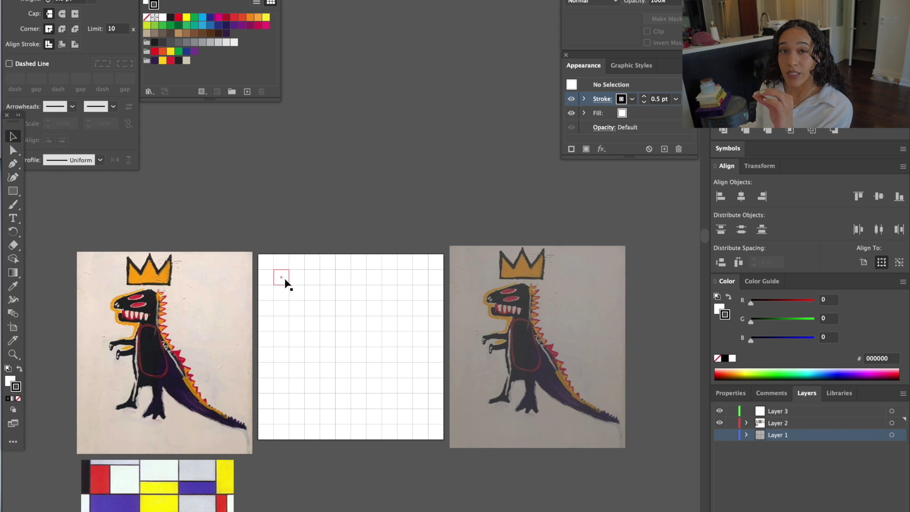
Step: Scale the whole grid down to about half size in the artboard's lower-left corner and place a copy flush to its right
drag(266, 209, 435, 468)
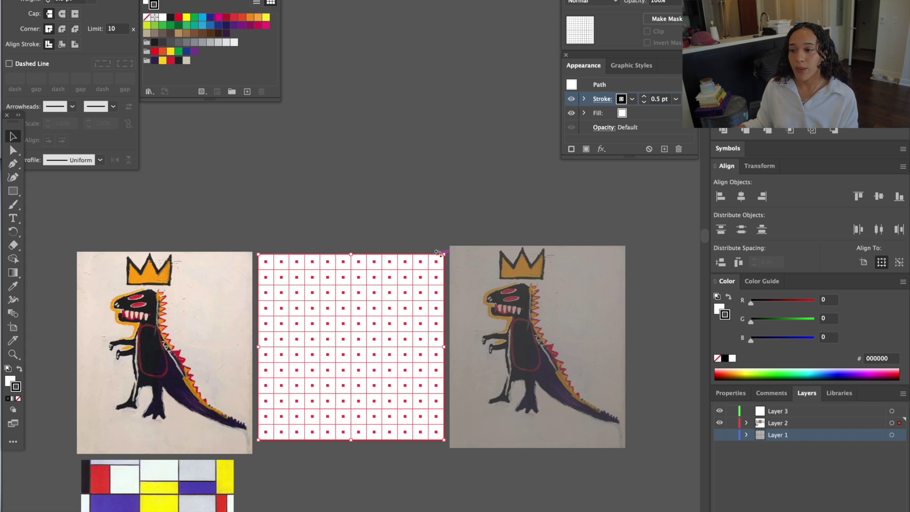
drag(443, 255, 356, 354)
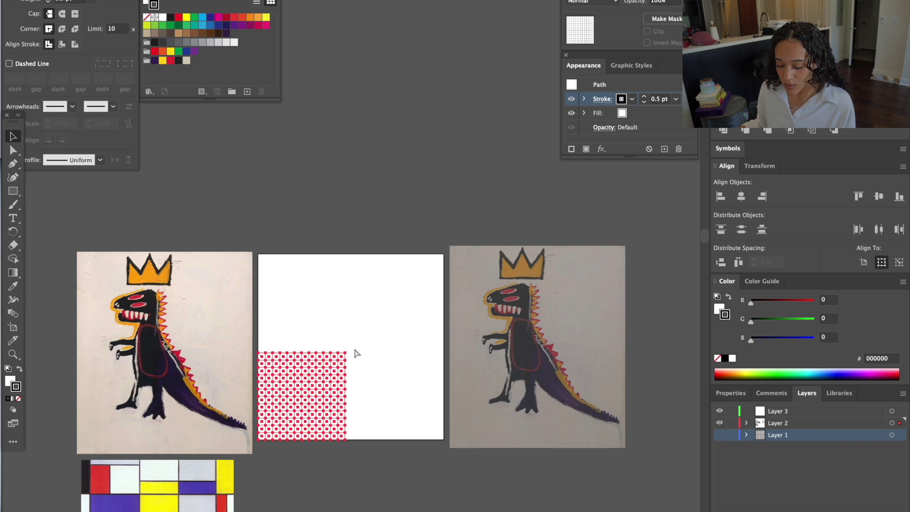
key(ctrl+v)
drag(350, 282, 385, 406)
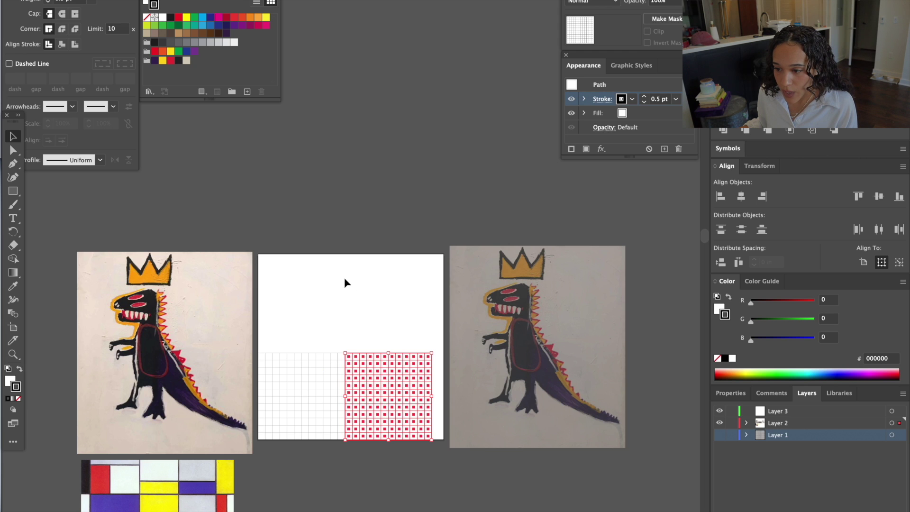
key(ctrl+equal)
key(ctrl+equal)
scroll(345, 283, left, 2)
scroll(345, 283, up, 2)
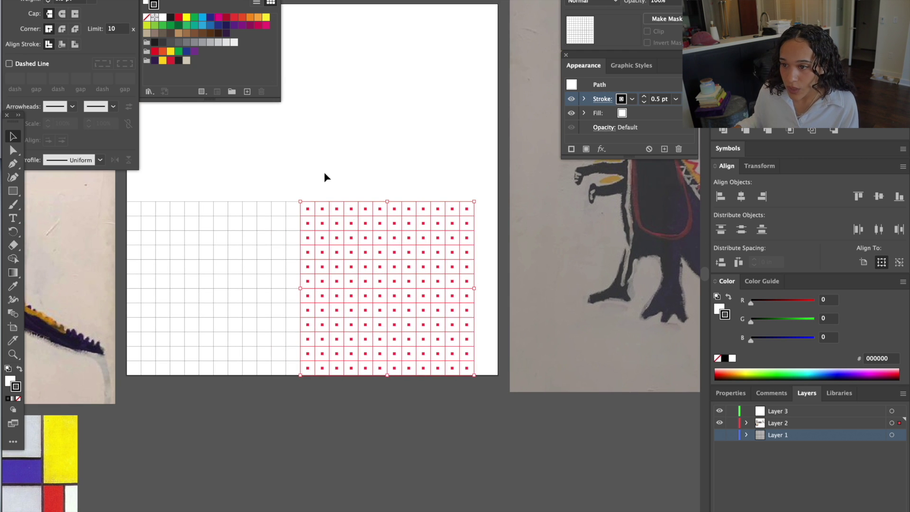
click(313, 155)
Step: Place copies of the grid block above the two lower blocks to form a two-by-two arrangement
scroll(312, 153, left, 3)
scroll(312, 153, up, 3)
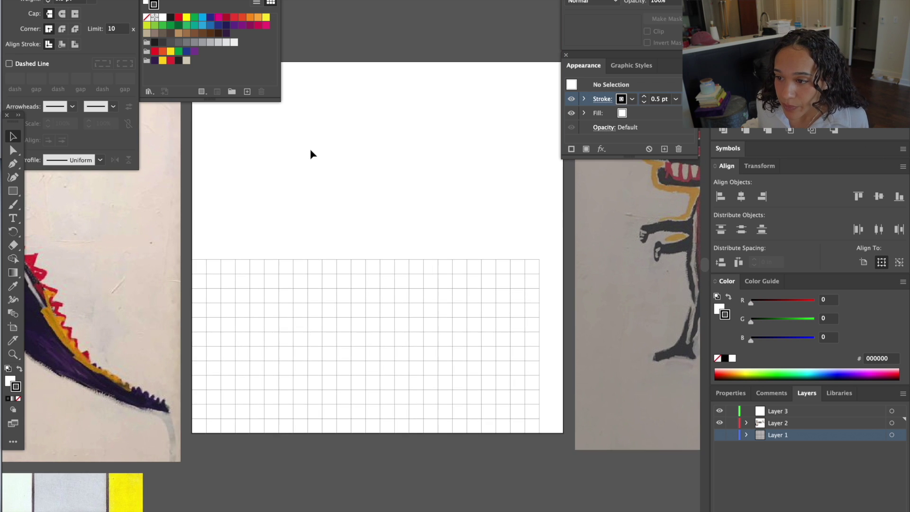
key(ctrl+a)
drag(365, 213, 321, 139)
scroll(318, 139, left, 1)
scroll(318, 138, up, 2)
drag(328, 174, 307, 155)
key(ctrl+z)
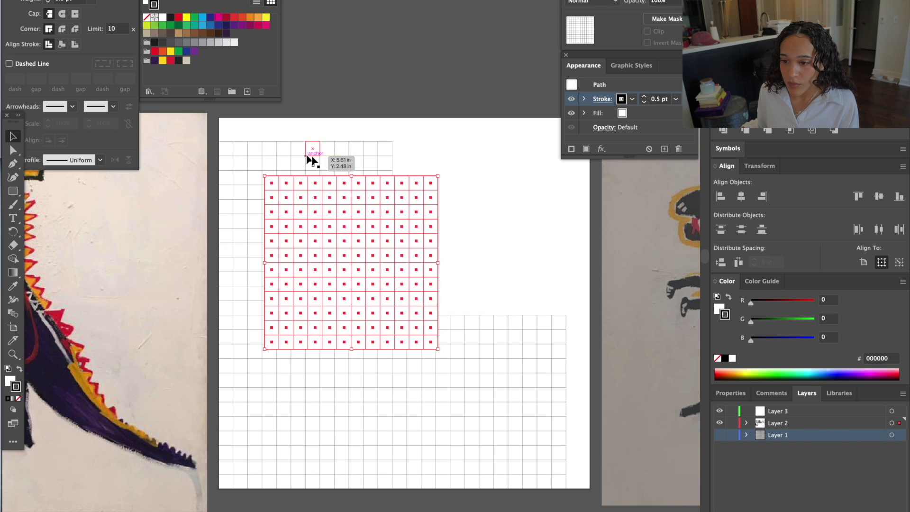
drag(405, 234, 427, 149)
key(ctrl+minus)
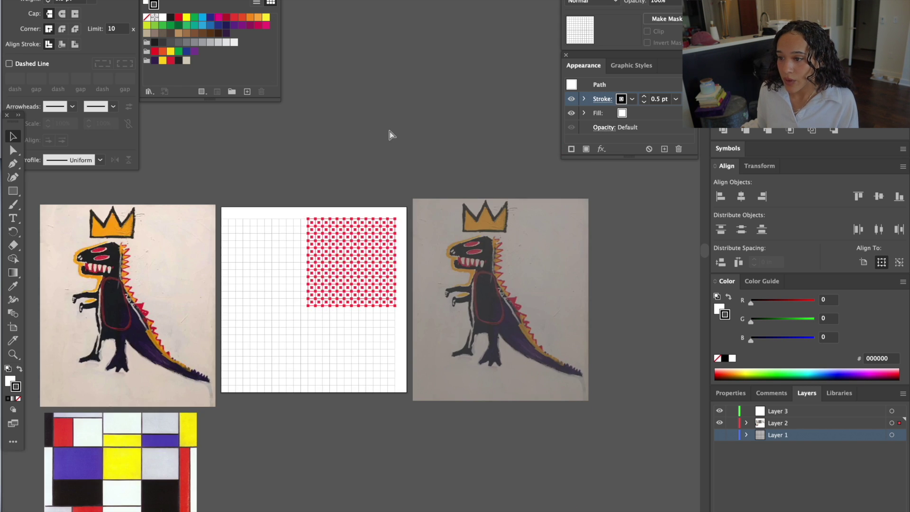
Step: Select the four grid blocks together and scale them up to fill the entire artboard
drag(237, 159, 398, 402)
drag(220, 156, 406, 437)
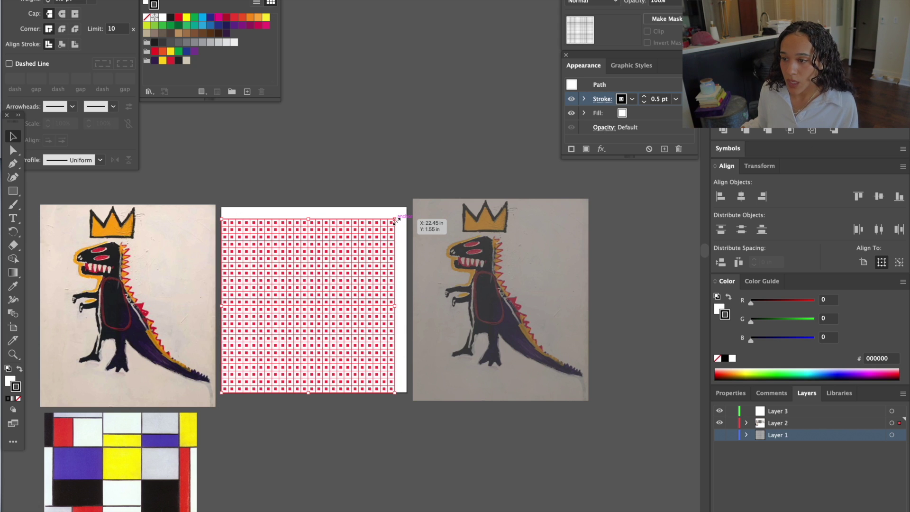
drag(395, 220, 410, 210)
click(360, 174)
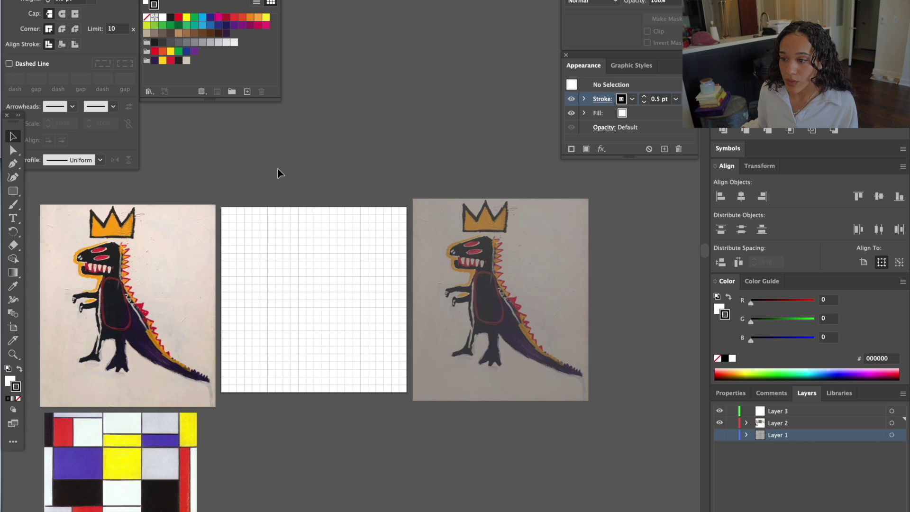
Step: Add a new layer above Layer 2
scroll(278, 171, up, 1)
scroll(278, 171, left, 3)
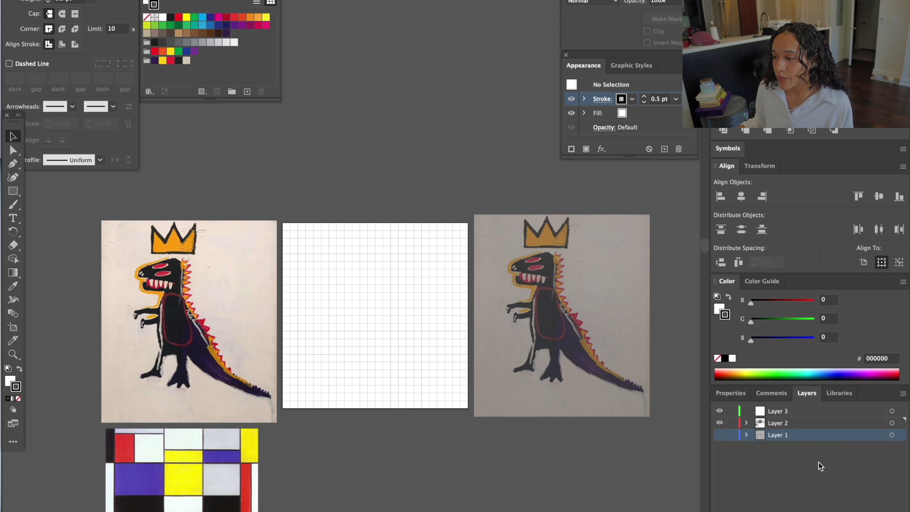
click(876, 511)
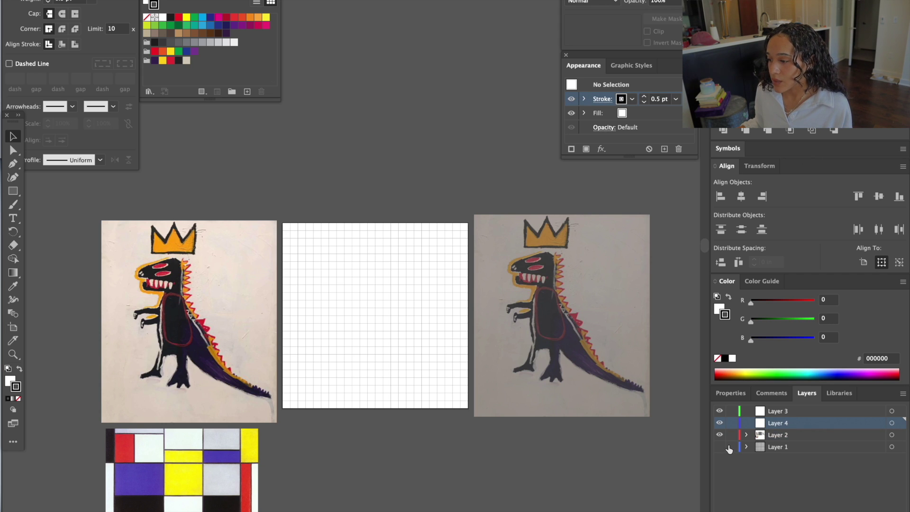
Step: Reorder Layer 4 so it sits directly below Layer 2 and above Layer 1
drag(764, 428, 768, 441)
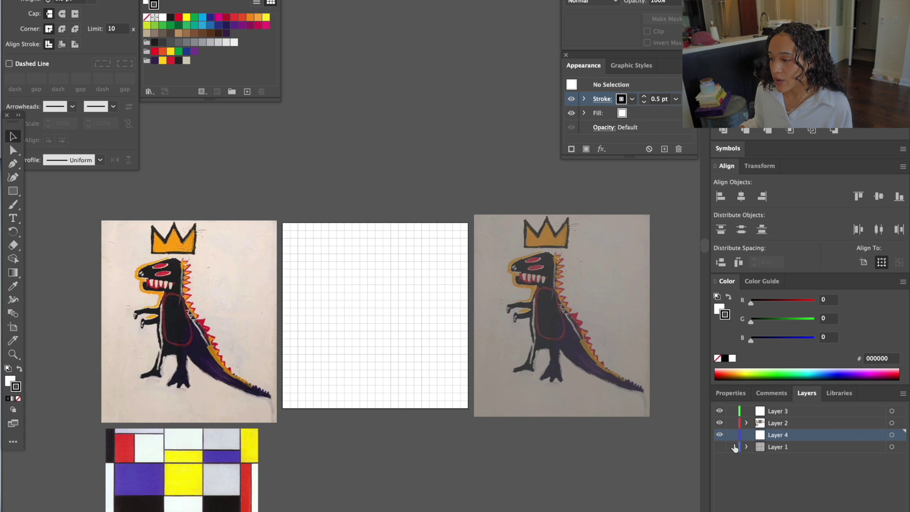
click(721, 447)
click(732, 447)
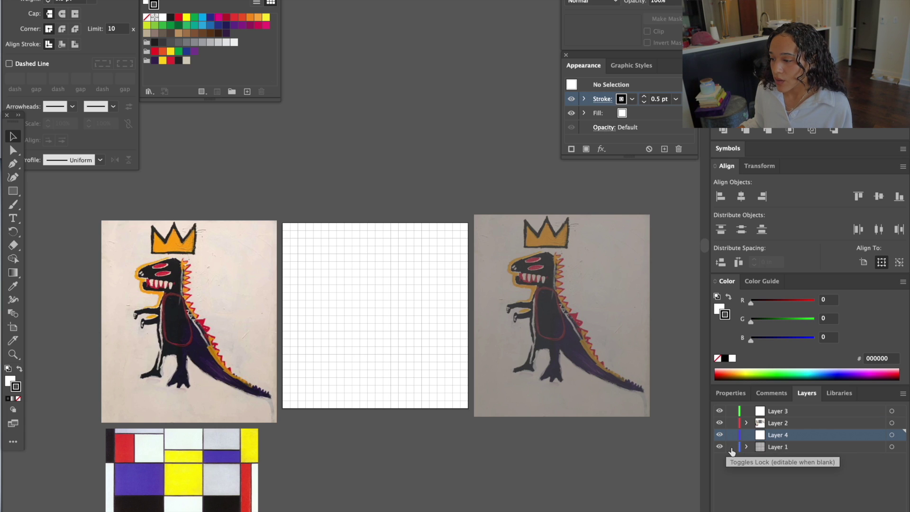
click(719, 447)
click(733, 447)
Step: Select the whole grid on the artboard and send it from Layer 2 to Layer 4
drag(285, 175, 465, 459)
click(788, 439)
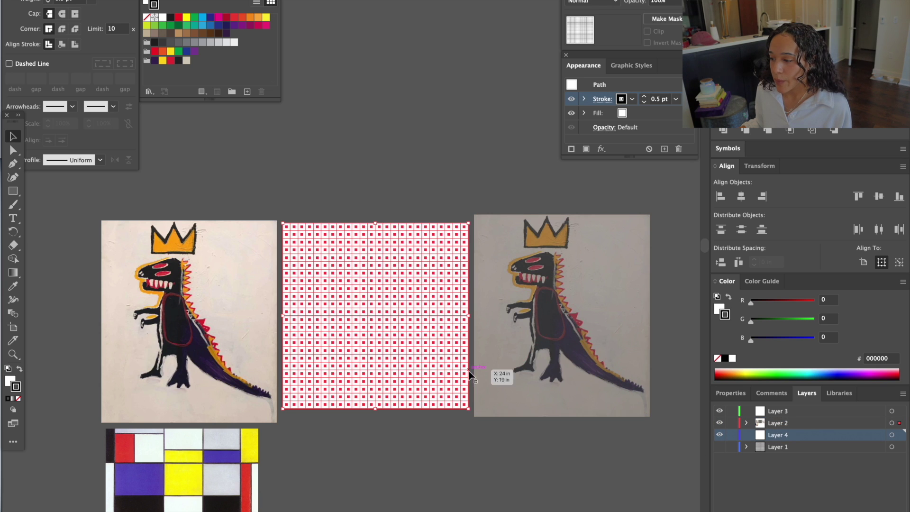
right_click(408, 333)
mouse_move(430, 511)
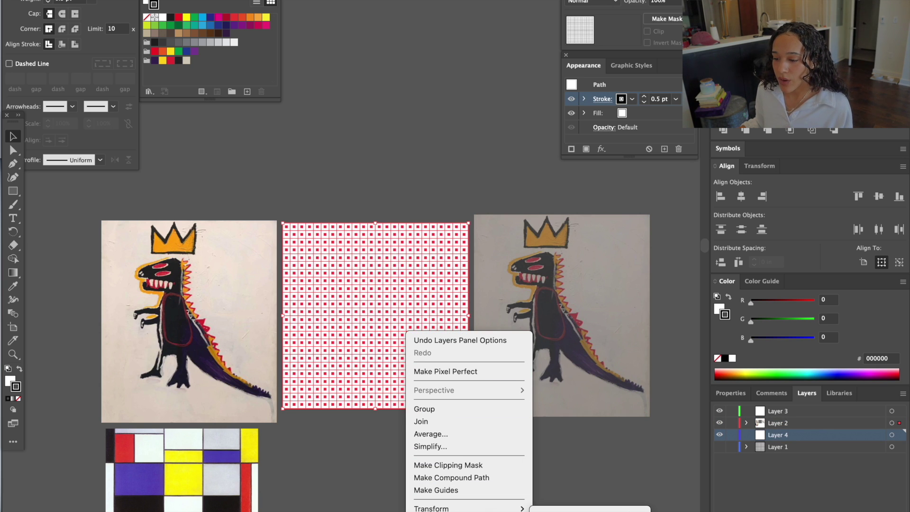
click(574, 511)
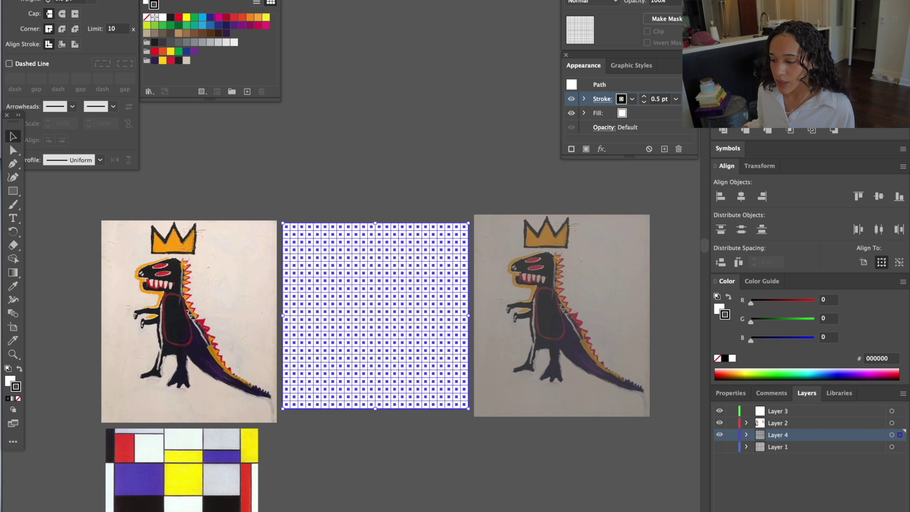
Step: Lock Layer 4 and Layer 1, and move the faded dinosaur copy on Layer 2 partly over the grid
click(783, 424)
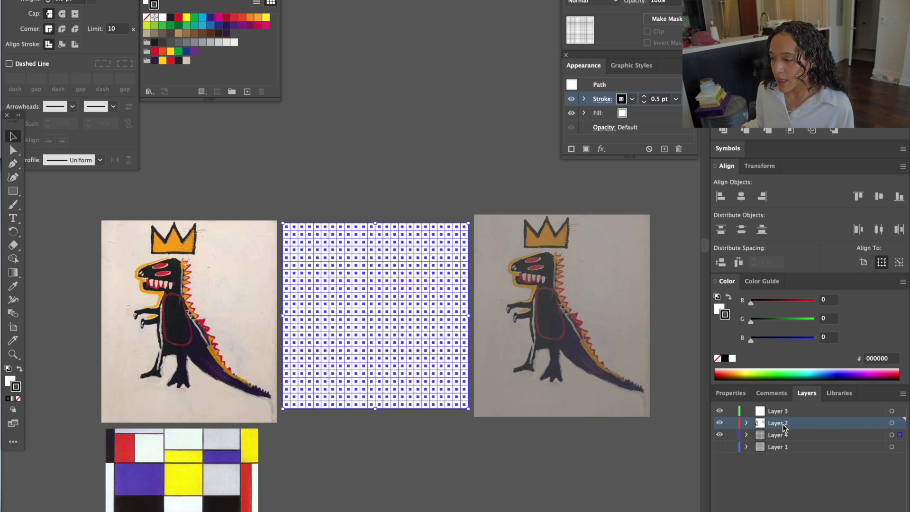
click(732, 447)
click(732, 435)
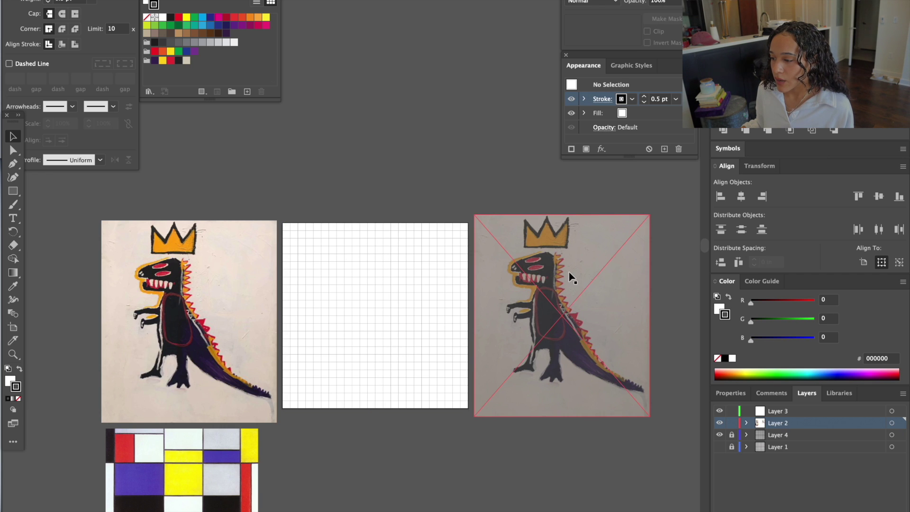
drag(566, 273, 443, 278)
Step: Try lowering the opacity of the original dinosaur image and undo the change
click(236, 283)
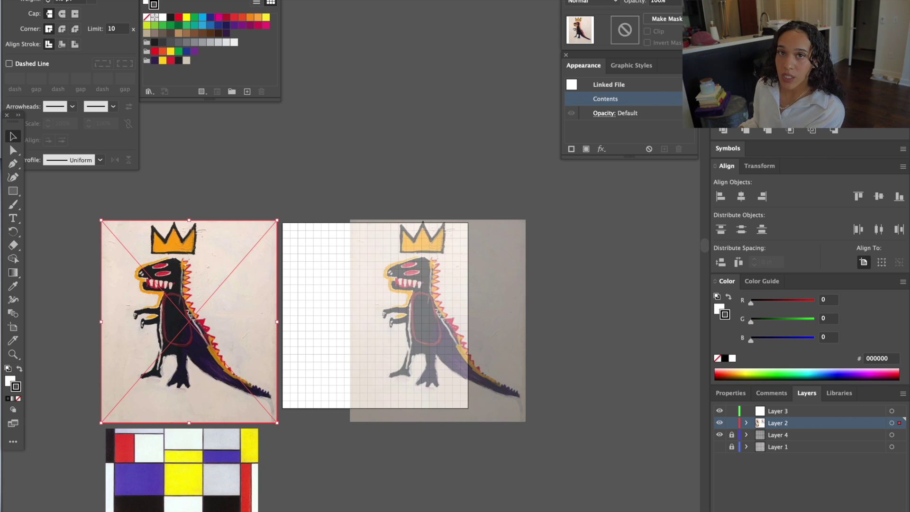
click(247, 1)
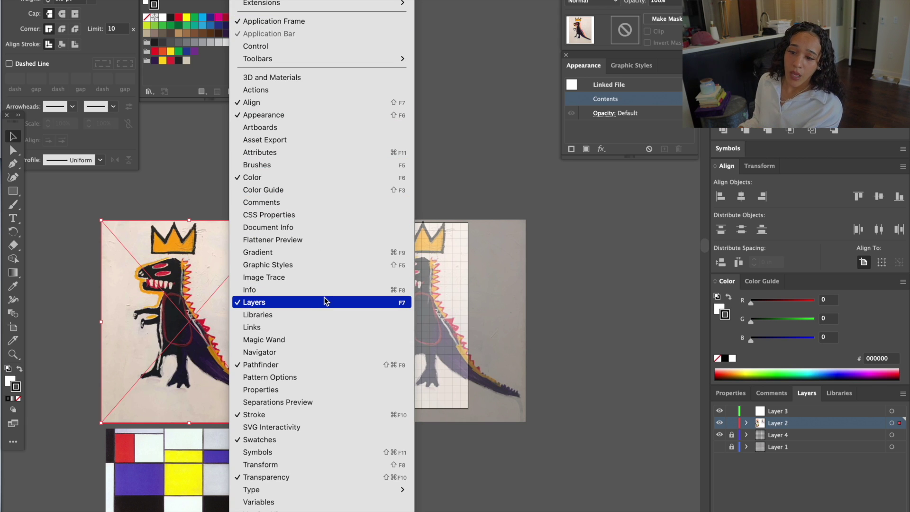
click(613, 448)
click(679, 2)
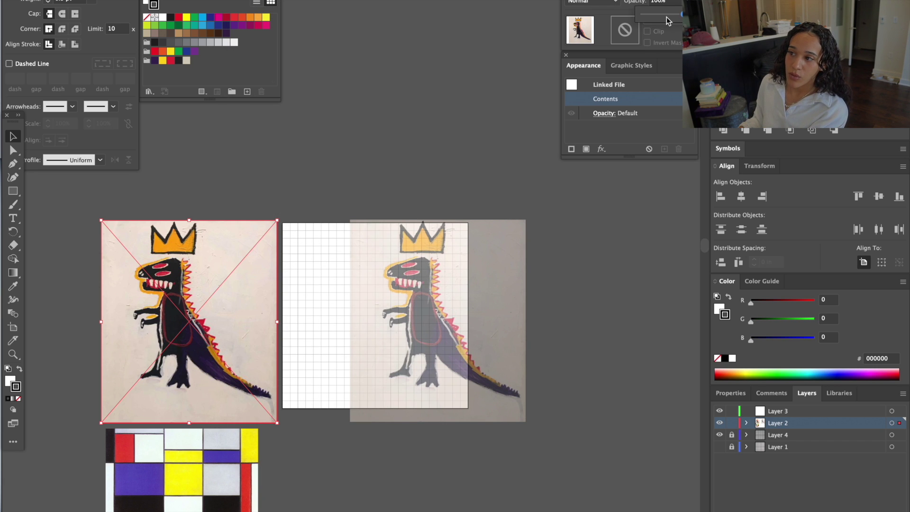
click(665, 15)
key(super+z)
Step: Place the faded dinosaur copy roughly centred over the artboard grid, unlock Layer 4 and lock Layer 2
click(579, 270)
drag(517, 261, 454, 259)
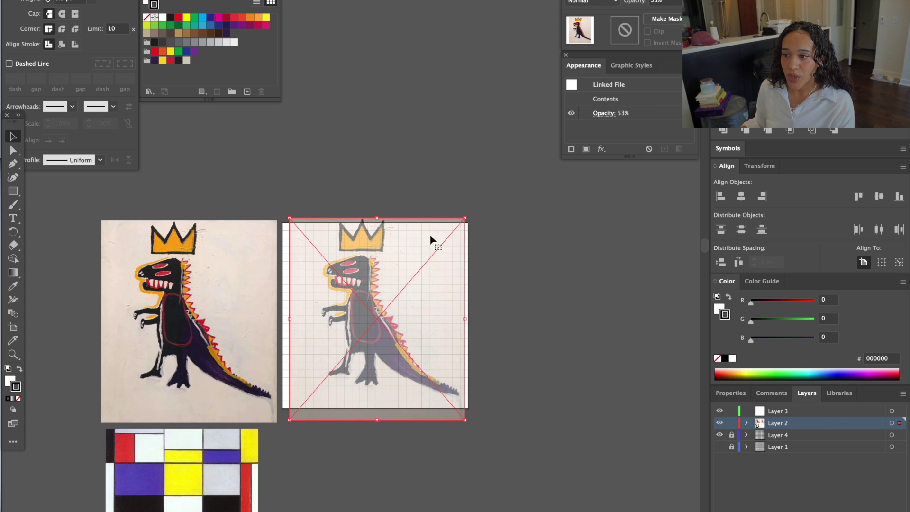
click(732, 435)
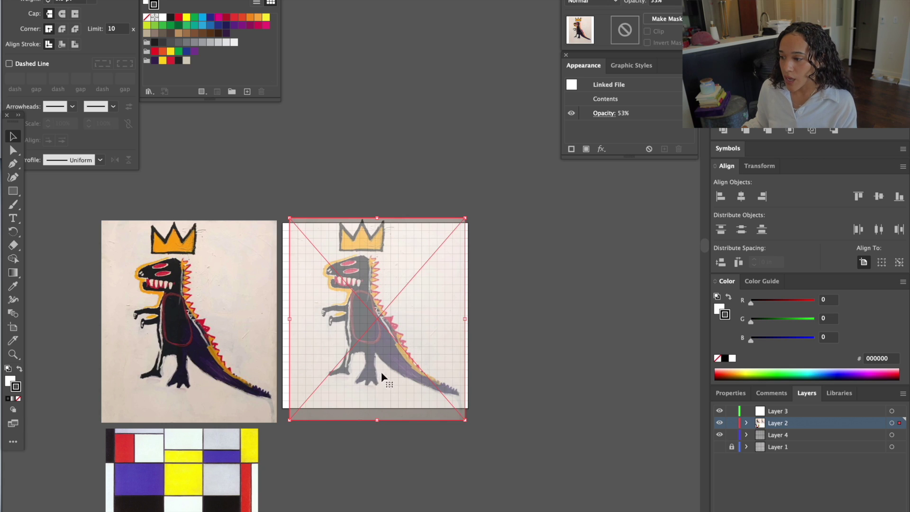
click(593, 324)
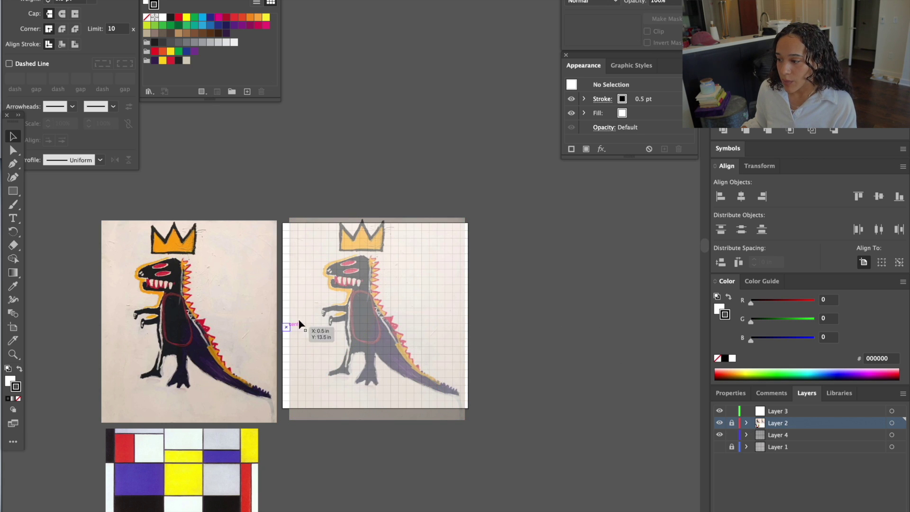
Step: Move the faded dinosaur copy down until the crown lies inside the artboard, and nudge it slightly left
click(342, 312)
scroll(346, 303, up, 4)
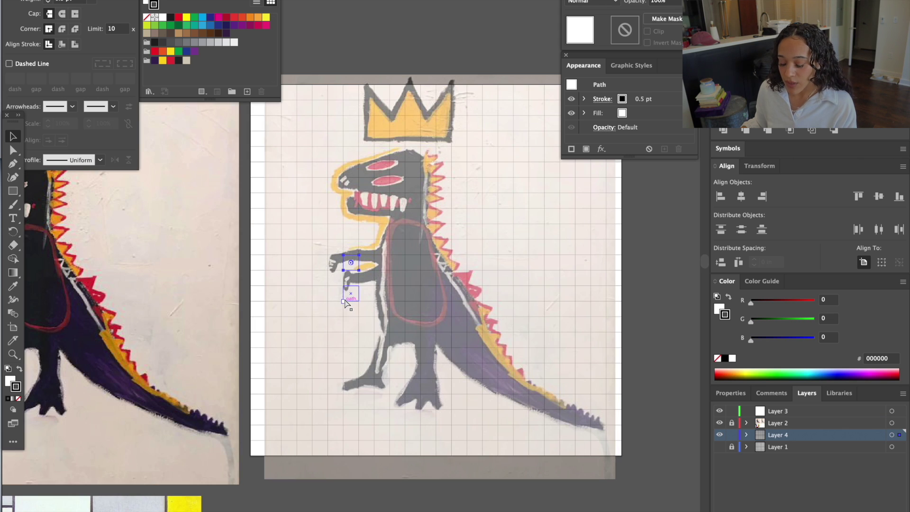
scroll(347, 302, up, 1)
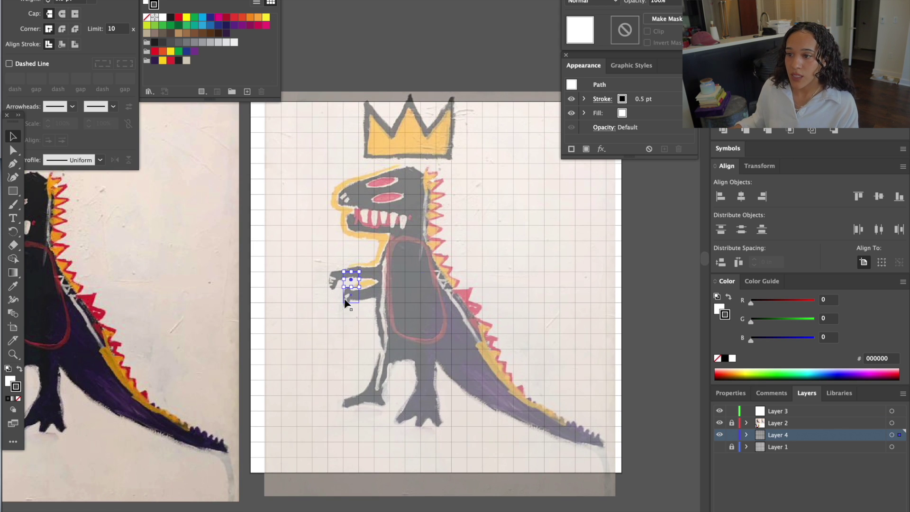
drag(571, 493, 571, 511)
key(Left)
key(Left)
key(Left)
key(Left)
key(Left)
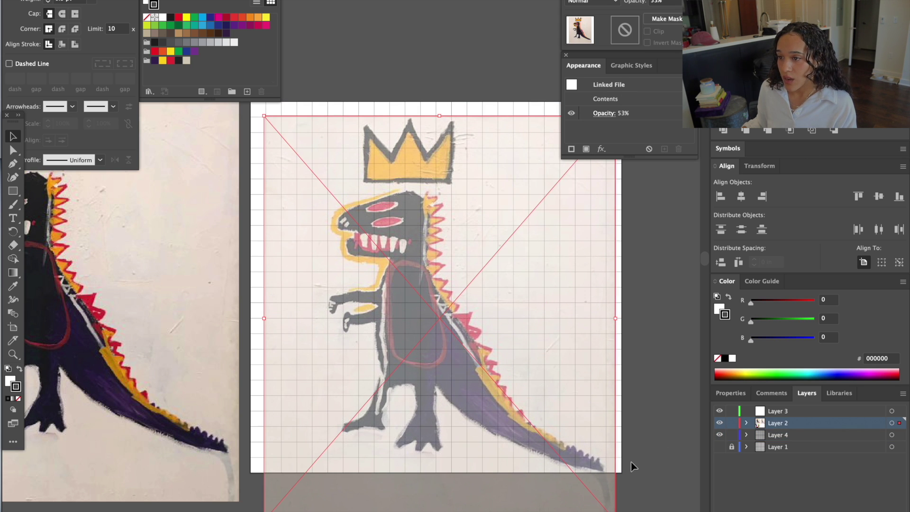
key(Left)
key(Left)
key(Left)
key(Left)
key(Left)
key(Left)
key(Left)
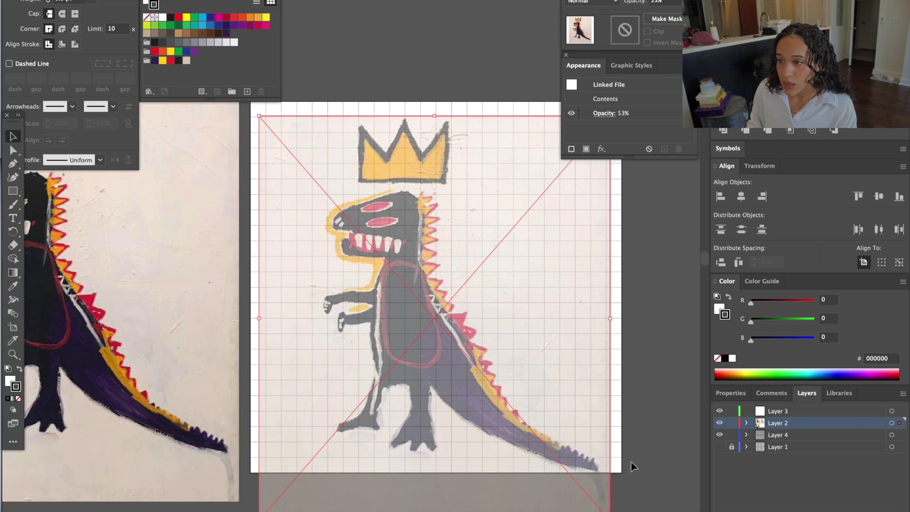
Step: Nudge the faded dinosaur copy up slightly to line it up with the grid squares
key(Up)
key(Up)
key(Up)
key(Up)
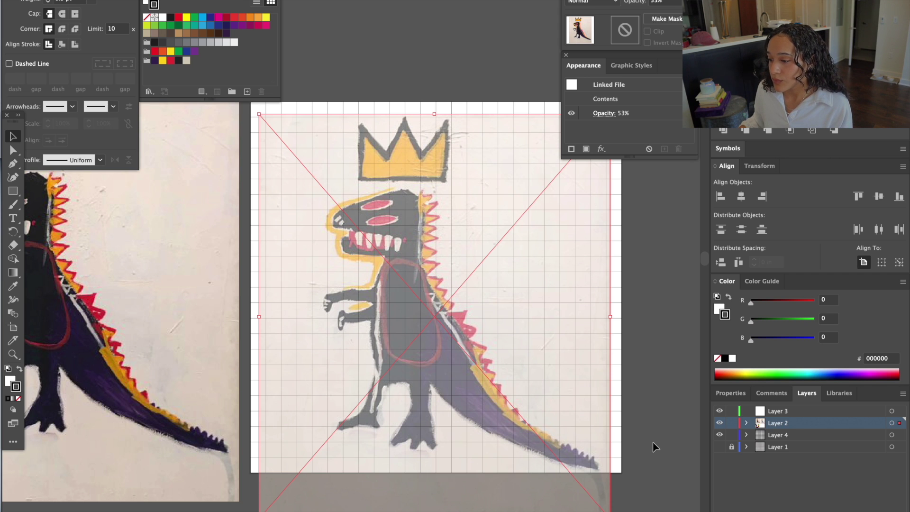
key(Up)
key(Up)
key(Up)
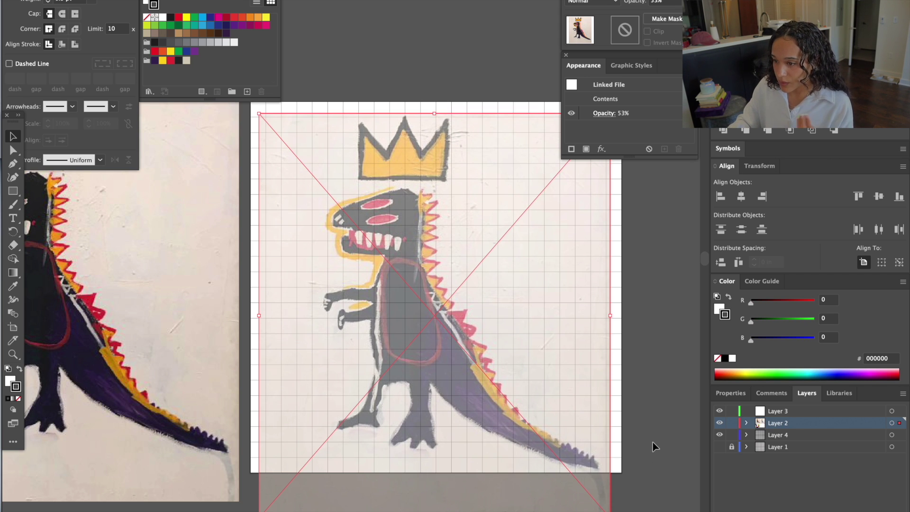
key(Up)
key(Up)
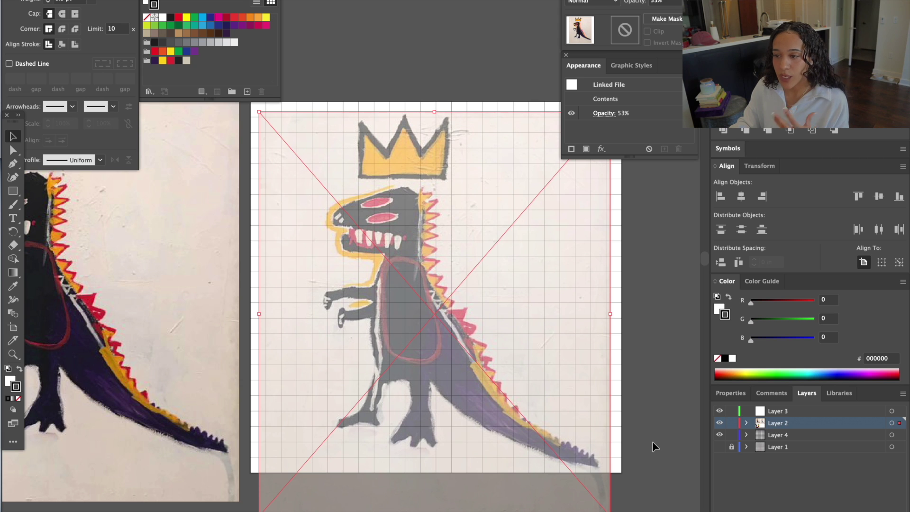
key(n)
key(ctrl+minus)
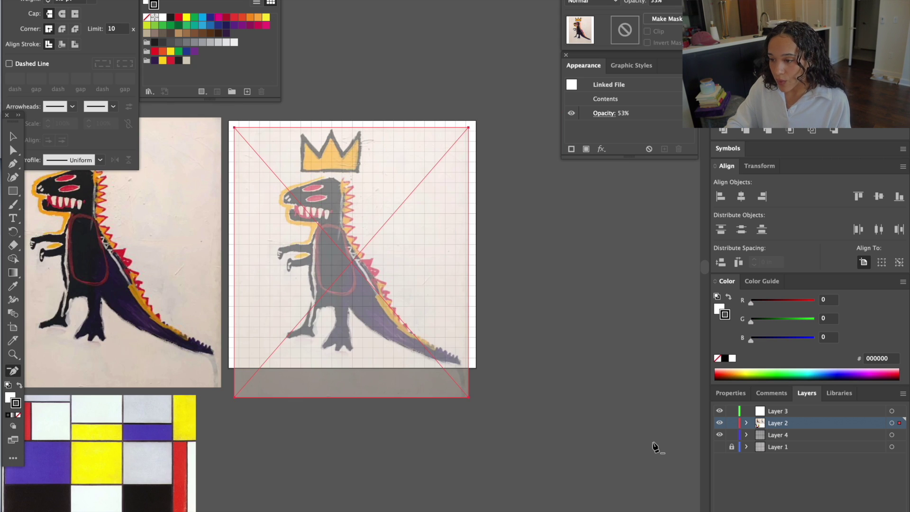
key(ctrl+plus)
key(ctrl+minus)
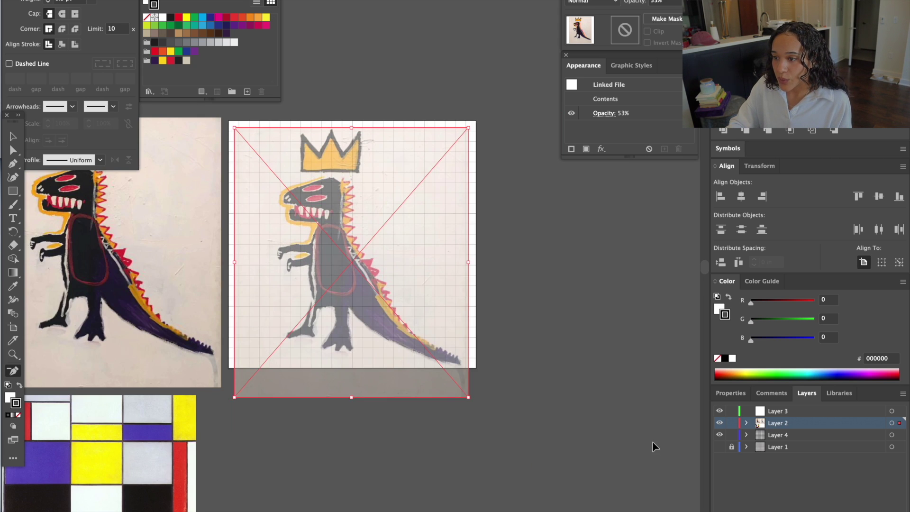
key(ctrl+plus)
scroll(654, 444, up, 1)
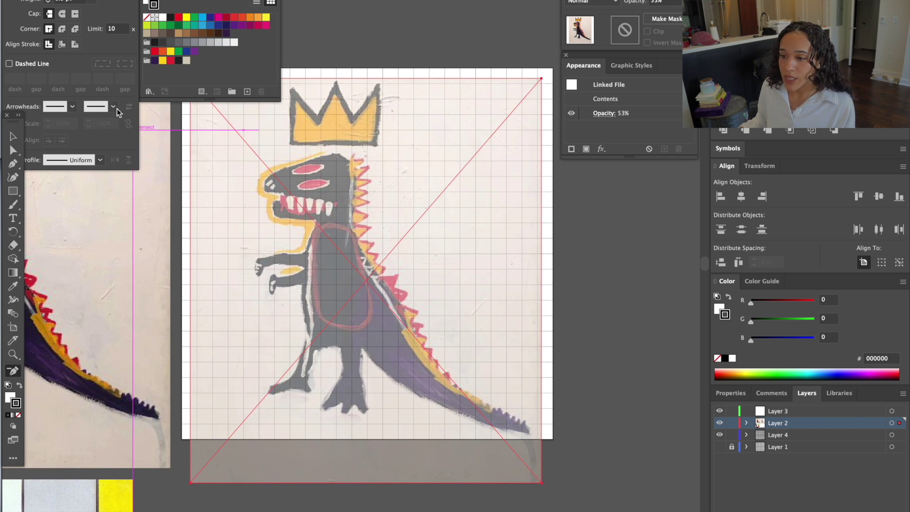
click(13, 136)
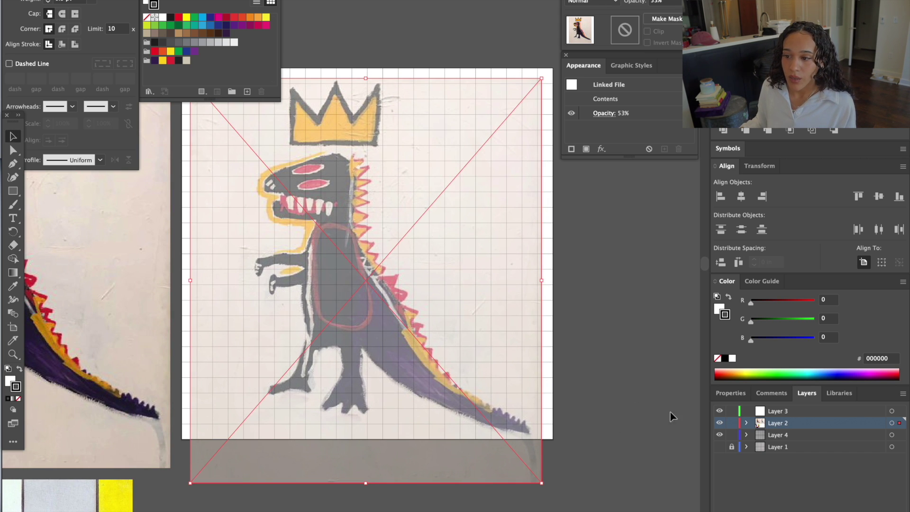
Step: Lock Layer 2, make Layer 4 active and select one grid square inside the crown
click(731, 423)
click(760, 437)
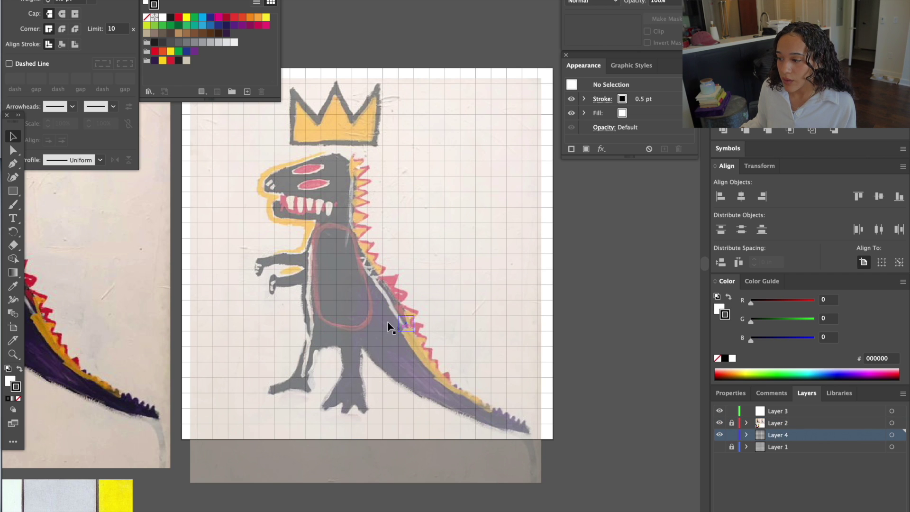
click(394, 325)
drag(379, 332, 331, 128)
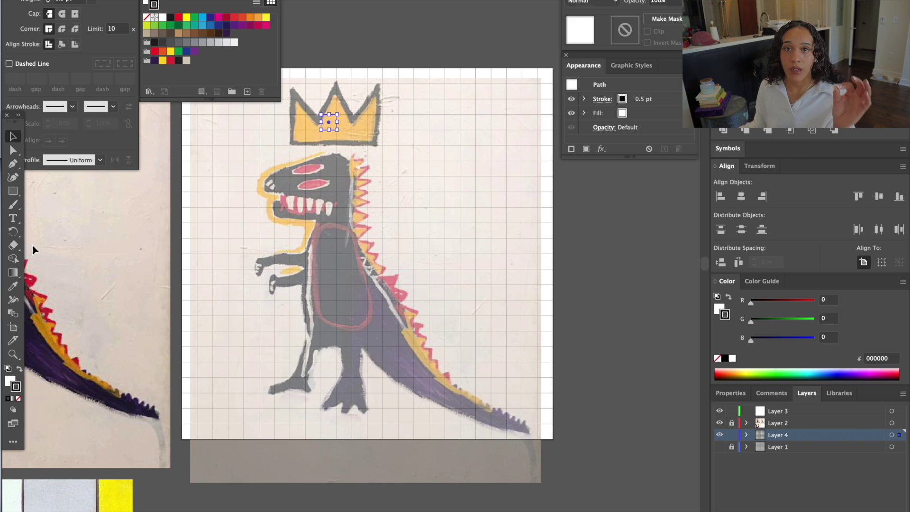
Step: Sample the dark purple of the original dinosaur's tail with the Eyedropper onto the selected crown square
scroll(118, 291, left, 5)
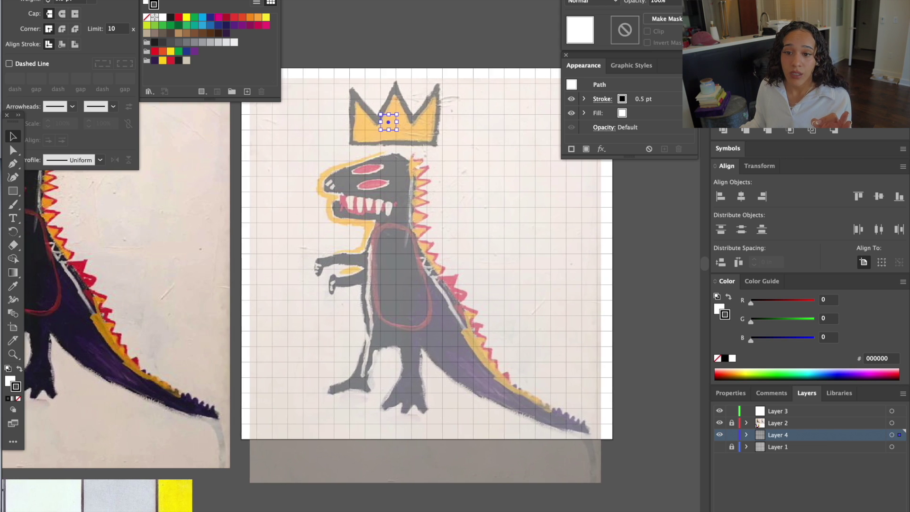
click(12, 286)
click(127, 309)
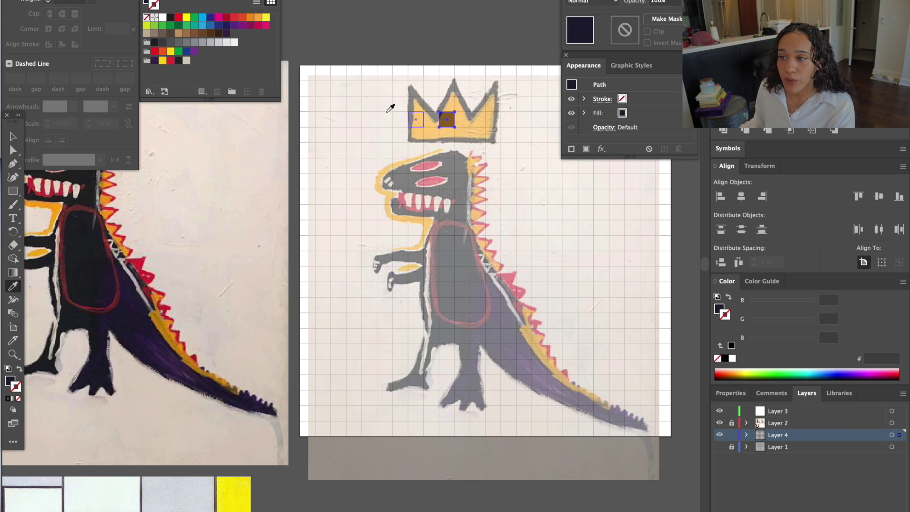
Step: Try the yellow FCD51A swatch as the crown square's stroke and remove that stroke again
click(14, 138)
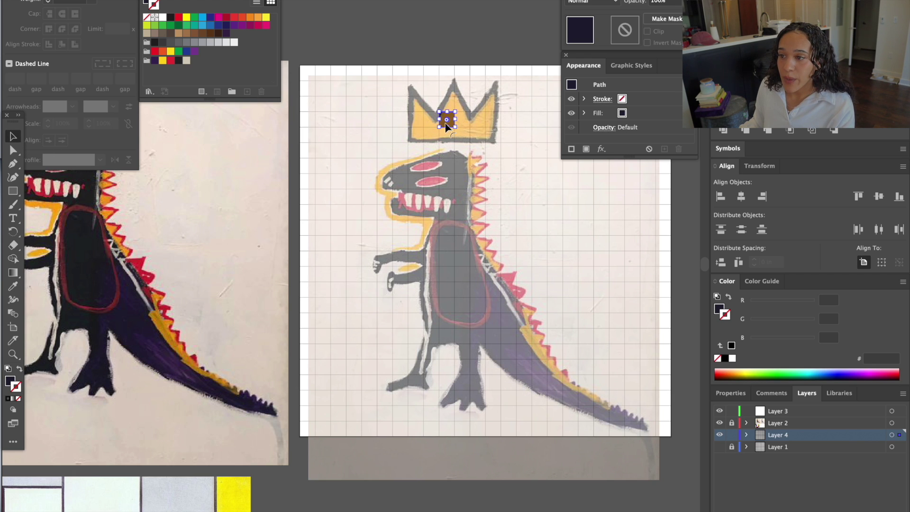
click(162, 61)
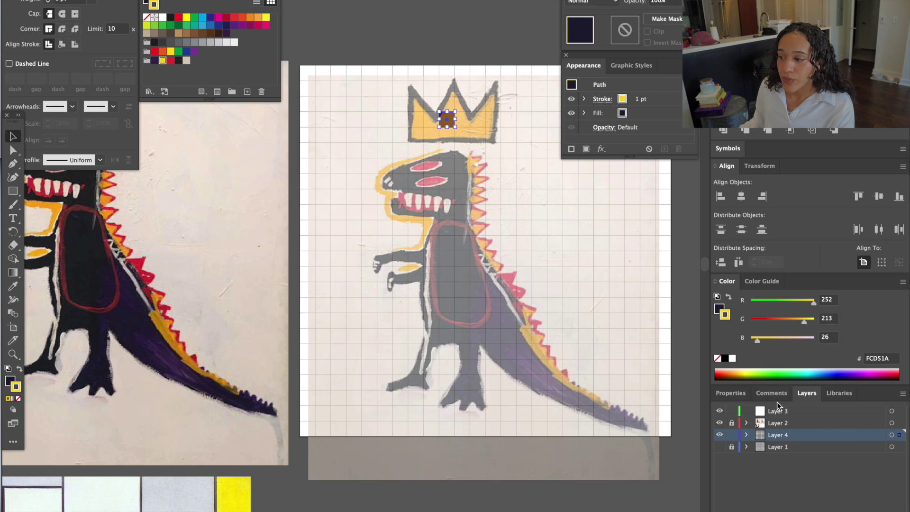
key(/)
click(788, 412)
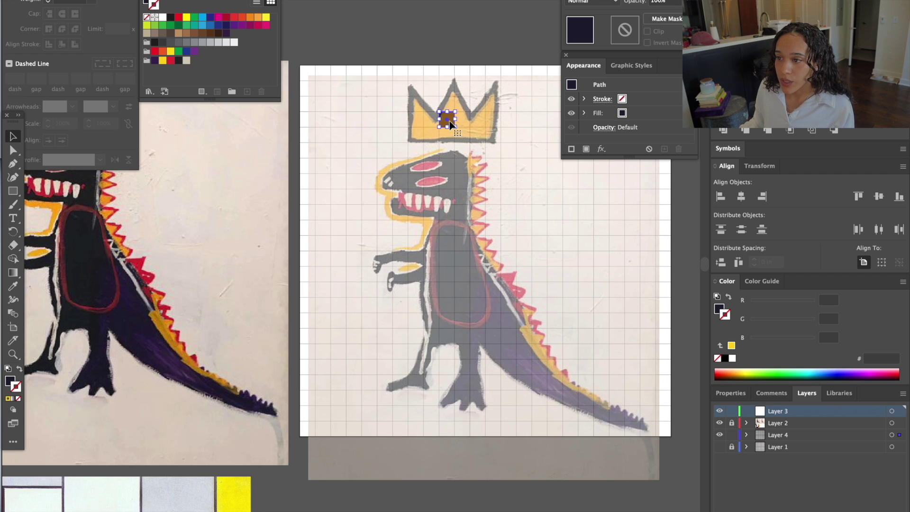
Step: Swap the crown square's fill and stroke so dark 1E1C33 becomes the outline, and fill it with yellow FCD51A
click(18, 372)
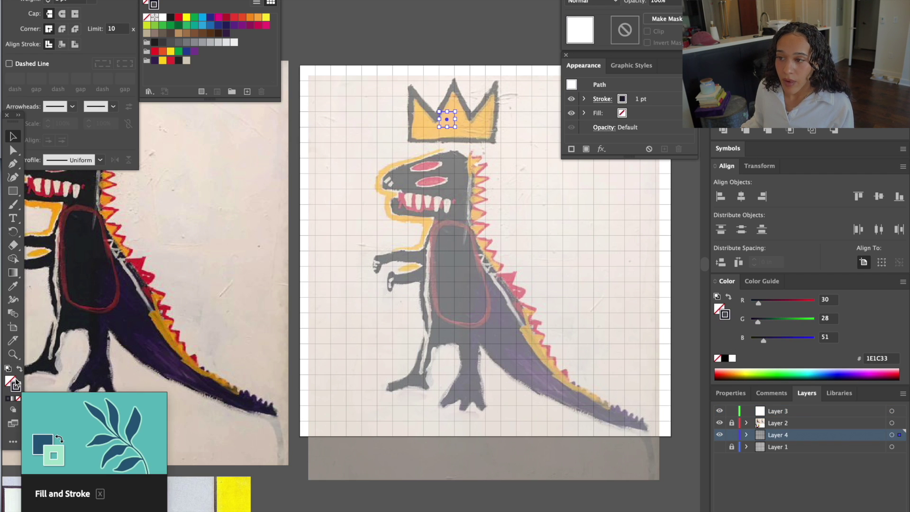
click(18, 373)
click(18, 372)
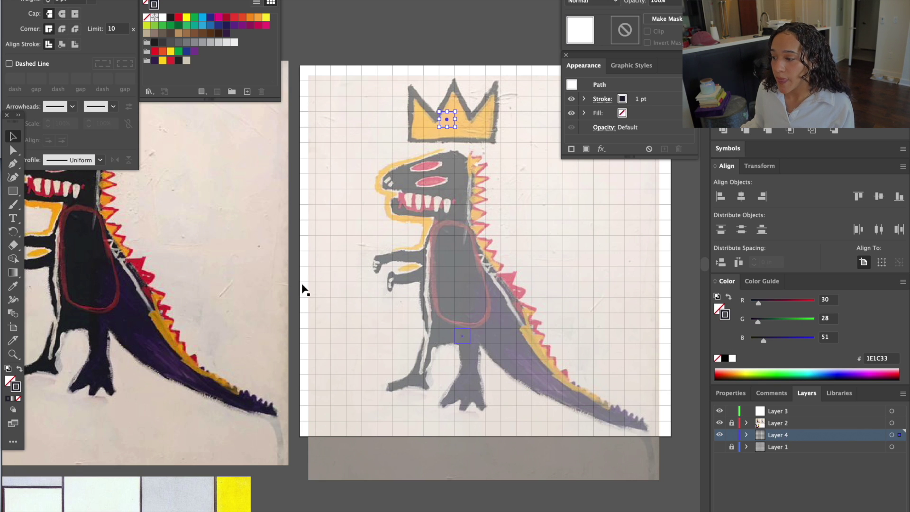
click(9, 382)
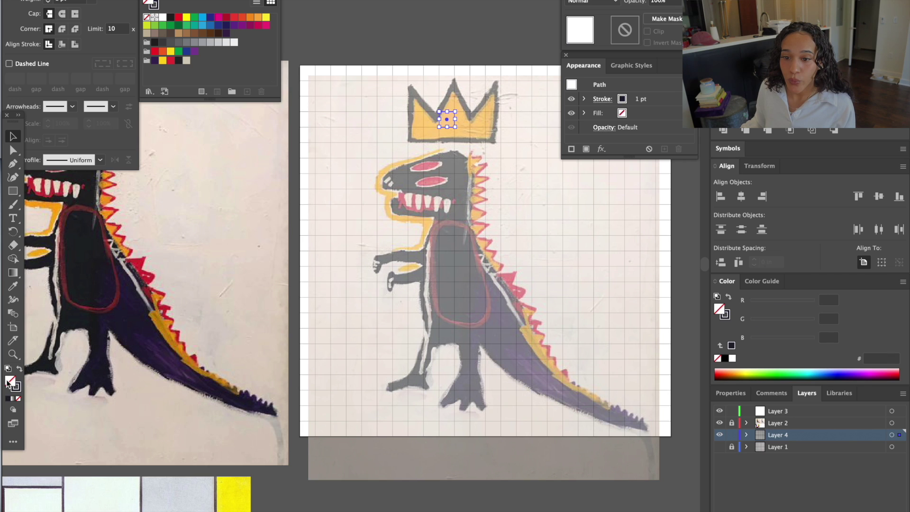
click(162, 60)
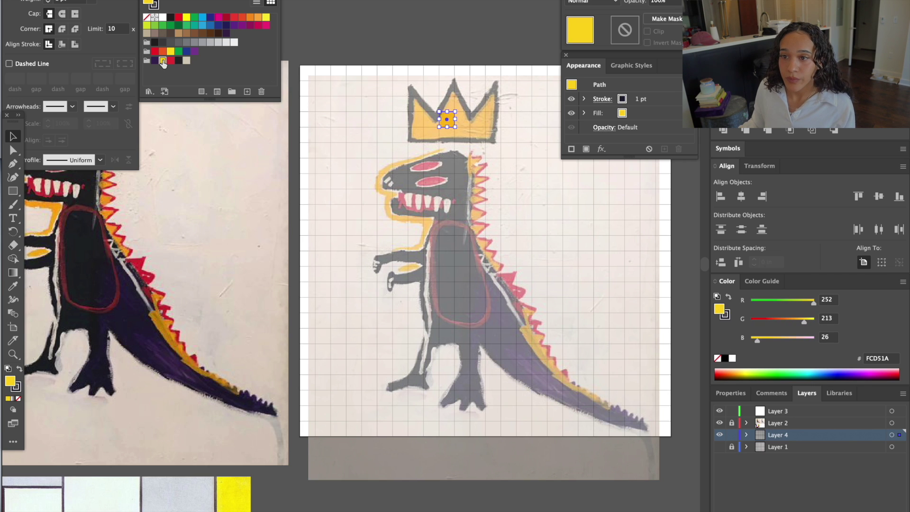
Step: Hide Layer 2 to check the coloured crown square on the bare grid, and show the reference image again
click(721, 423)
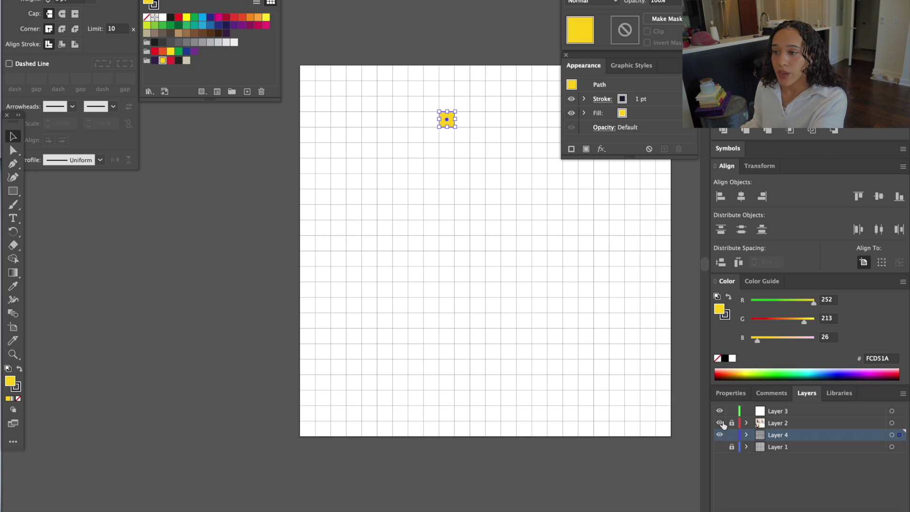
click(721, 424)
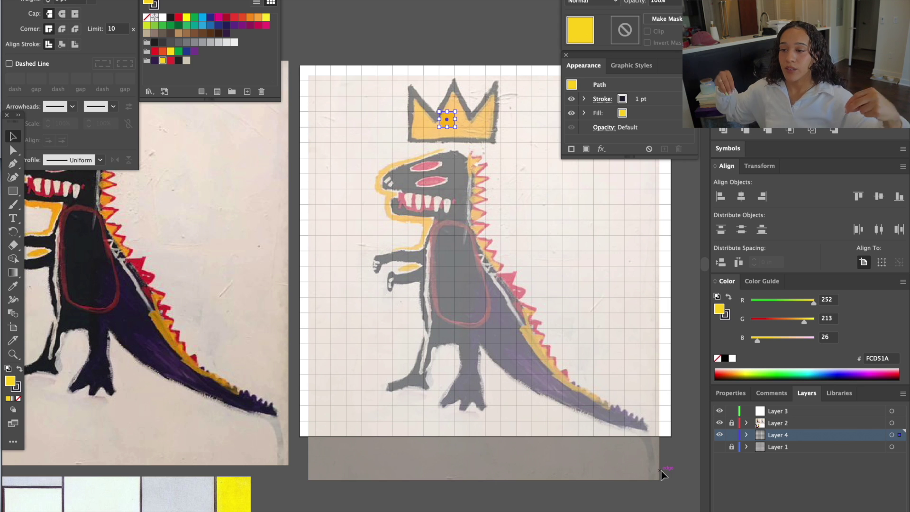
Step: Fill three adjacent grid squares along the base of the crown with yellow FCD51A
click(448, 104)
scroll(449, 119, left, 2)
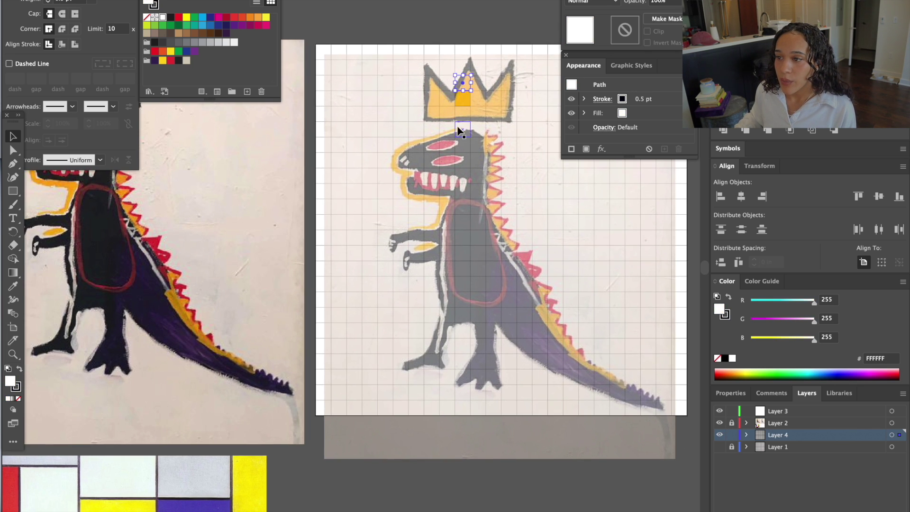
click(448, 135)
click(163, 62)
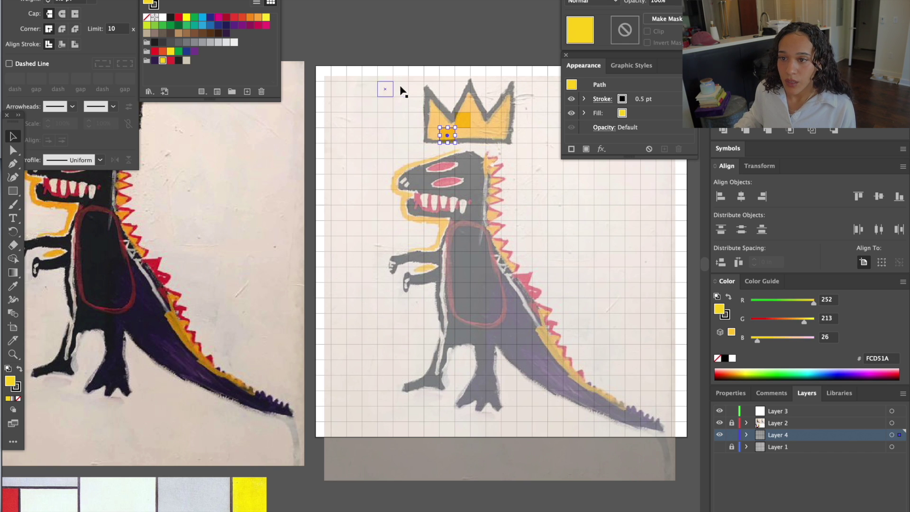
click(462, 135)
click(162, 61)
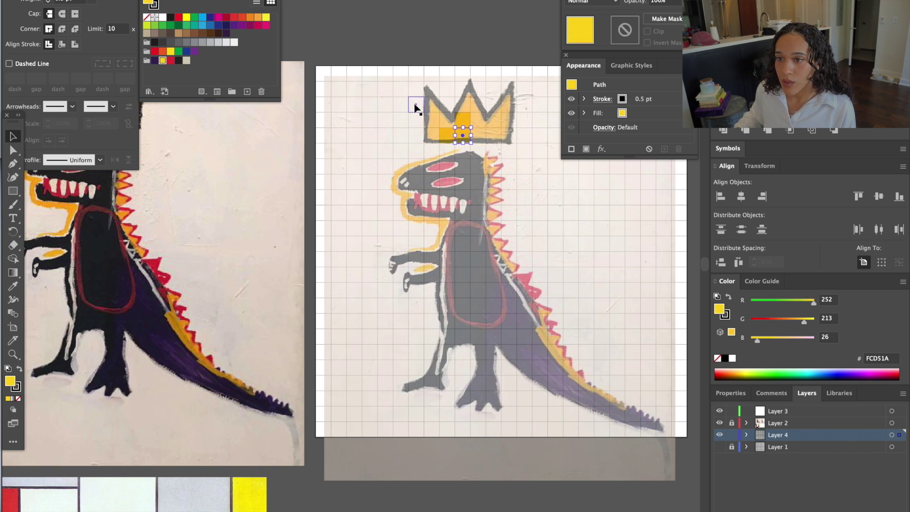
click(479, 135)
click(162, 61)
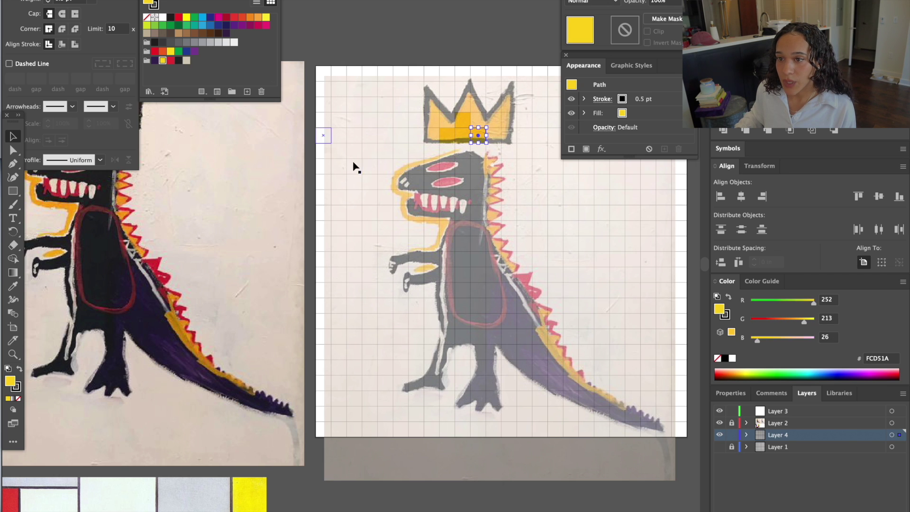
Step: Fill the two grid squares over the dinosaur's eyes with red E52D3A and one square on its snout with near-black 252528
click(449, 185)
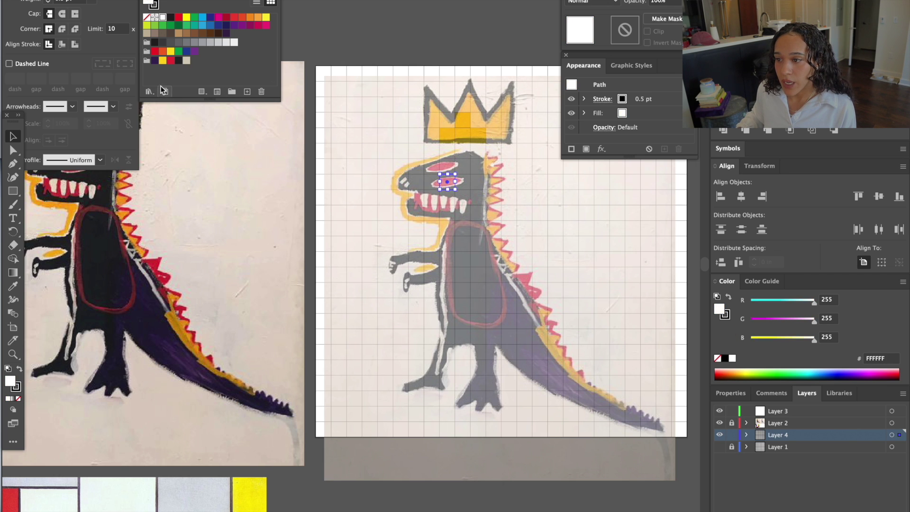
click(170, 61)
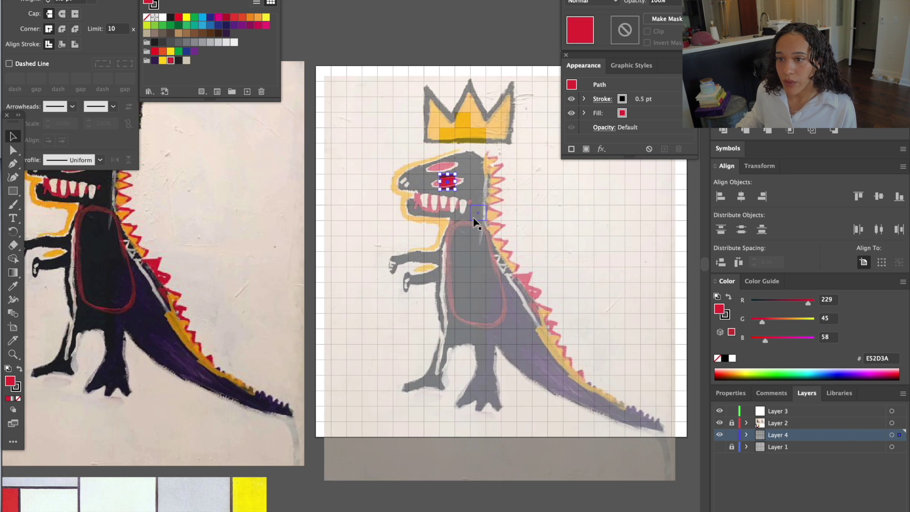
click(445, 170)
click(168, 60)
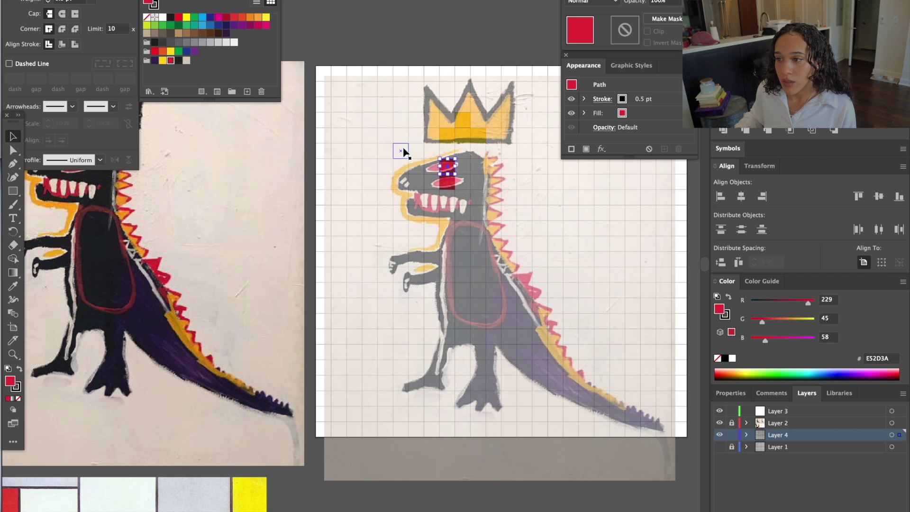
click(417, 184)
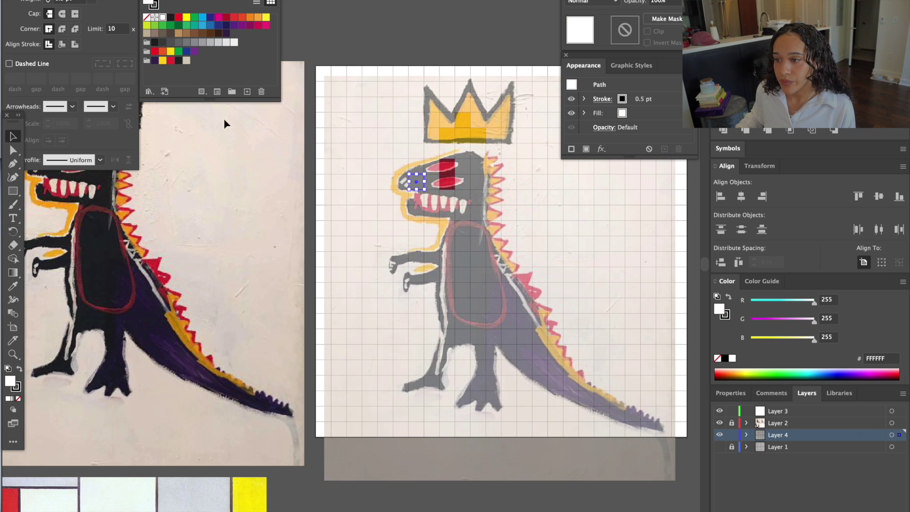
click(178, 61)
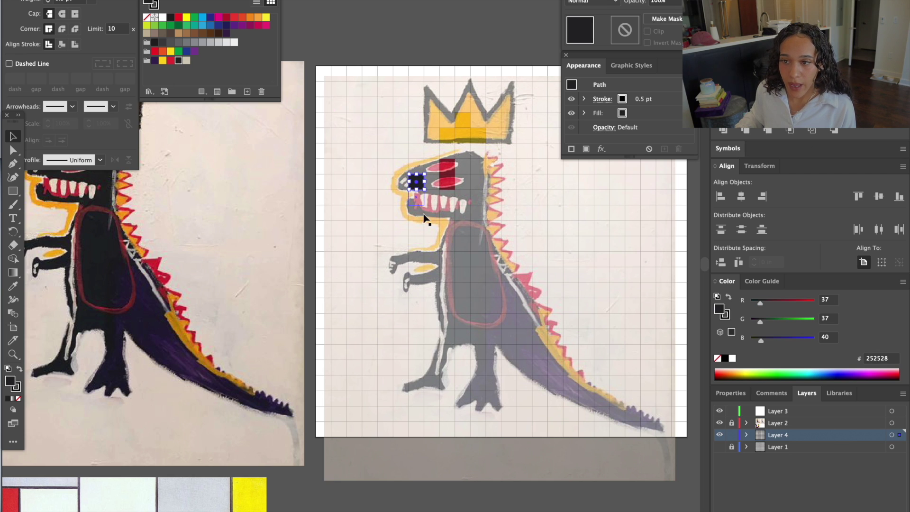
Step: Select the grid square at the back of the dinosaur's head
click(464, 203)
drag(452, 207, 435, 207)
click(472, 168)
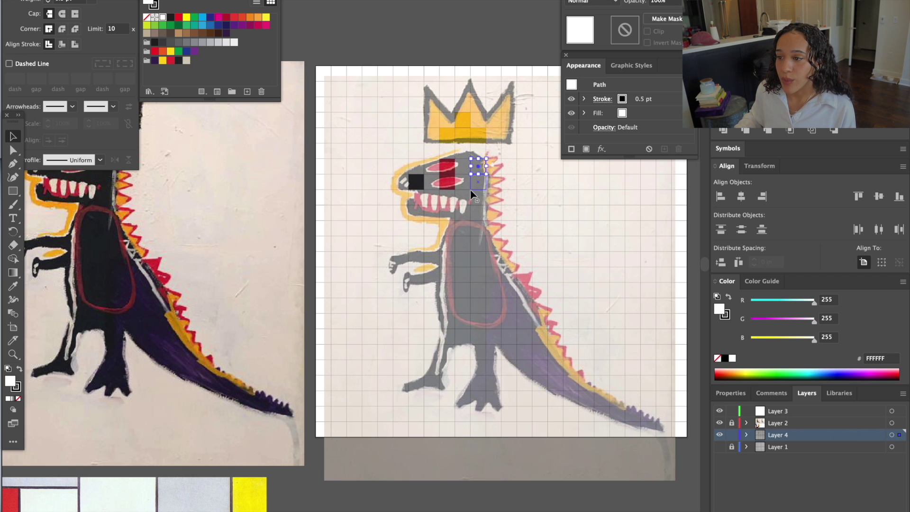
scroll(467, 192, right, 2)
scroll(467, 192, up, 2)
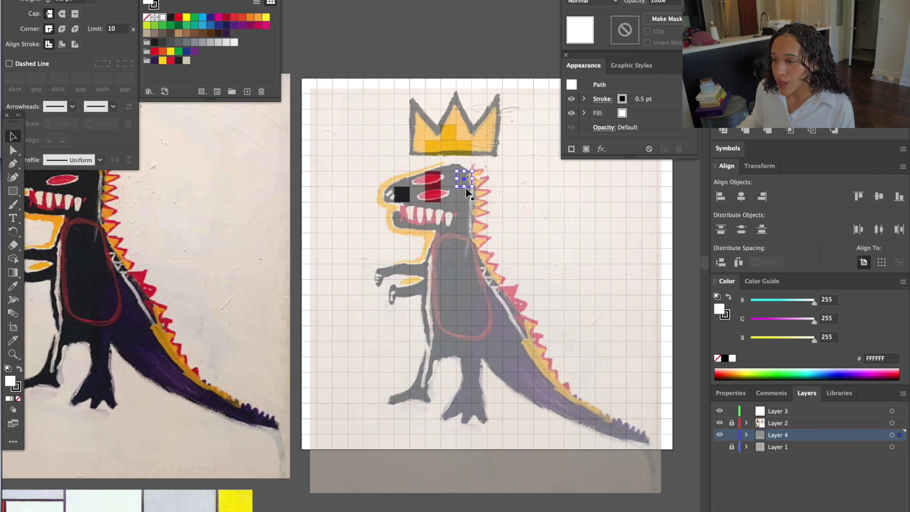
key(super+minus)
key(super+minus)
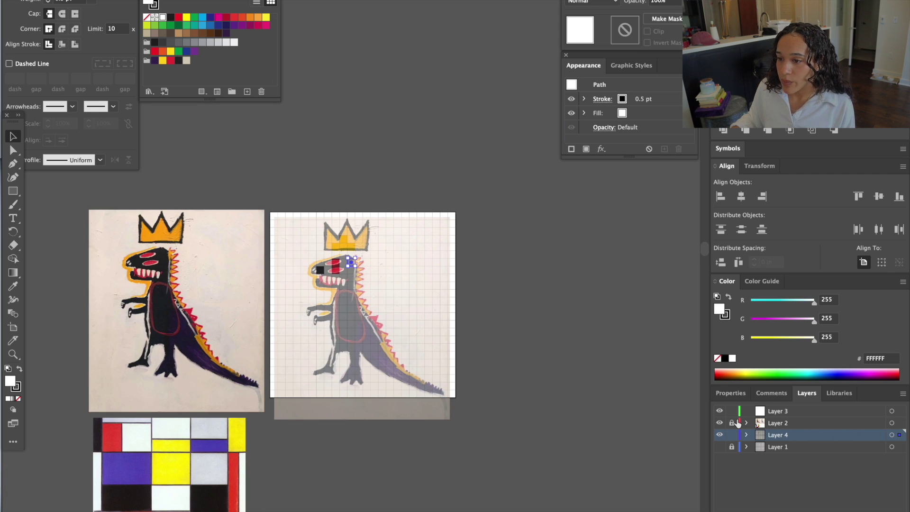